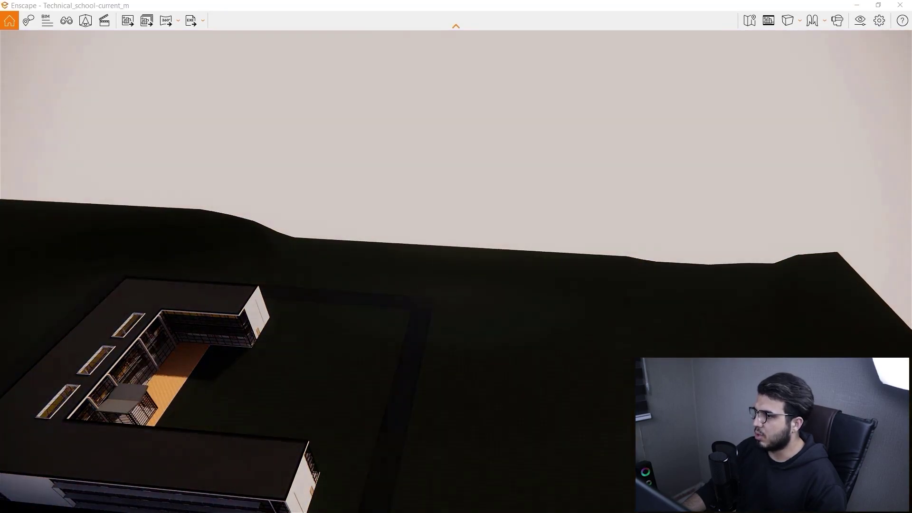
Examine the school building, its parking area and the bare surrounding terrain from several distances and angles
mouse_move(597, 249)
right_down()
mouse_move(594, 332)
mouse_move(537, 299)
mouse_move(582, 251)
mouse_move(627, 266)
mouse_move(607, 233)
mouse_move(561, 247)
mouse_move(491, 238)
mouse_move(484, 225)
mouse_move(551, 232)
mouse_move(593, 221)
mouse_move(586, 209)
mouse_move(591, 240)
right_up()
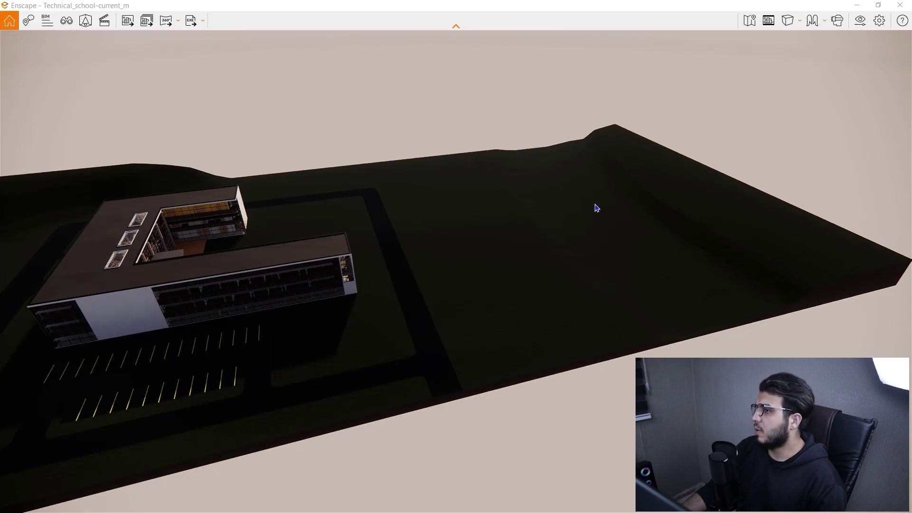
mouse_move(603, 213)
mouse_down()
mouse_move(546, 207)
mouse_move(602, 207)
mouse_up()
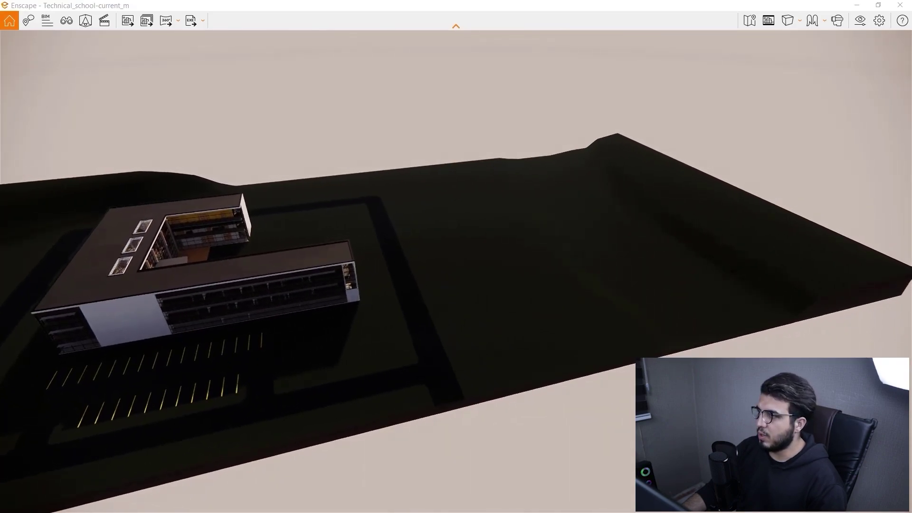
key(w)
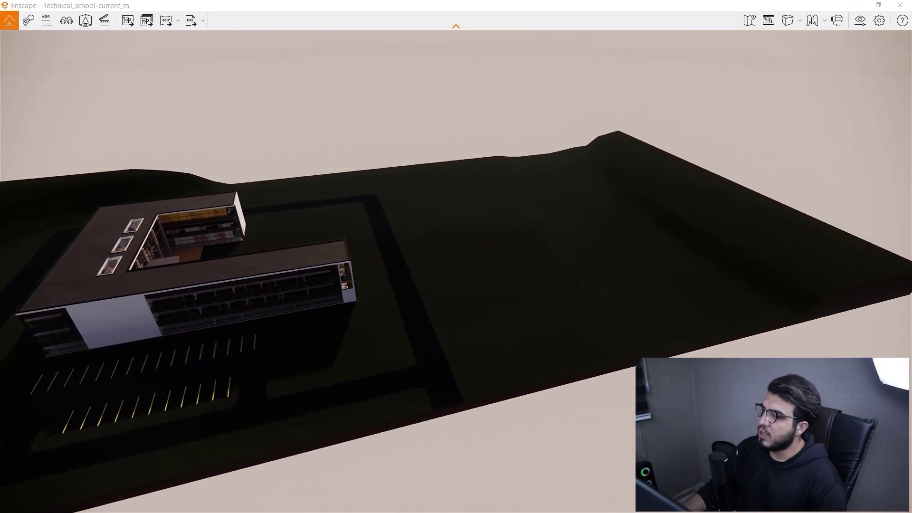
key(s)
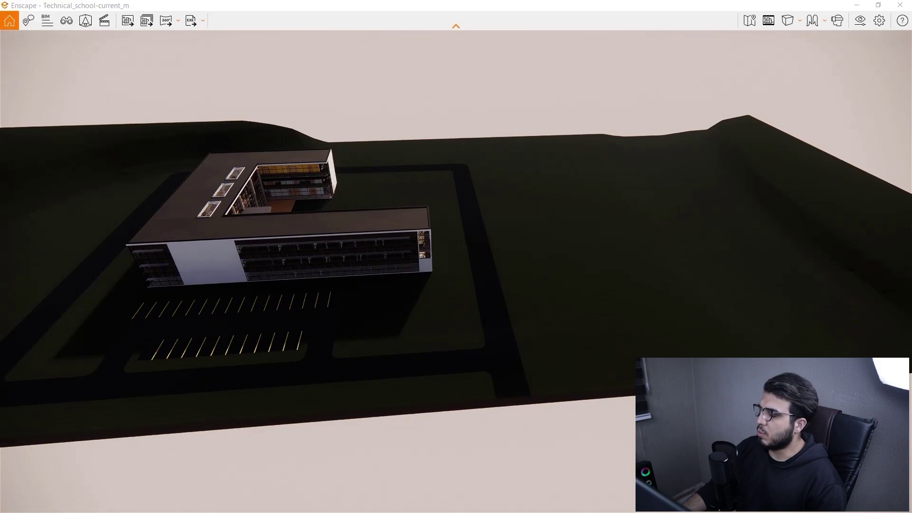
key(w)
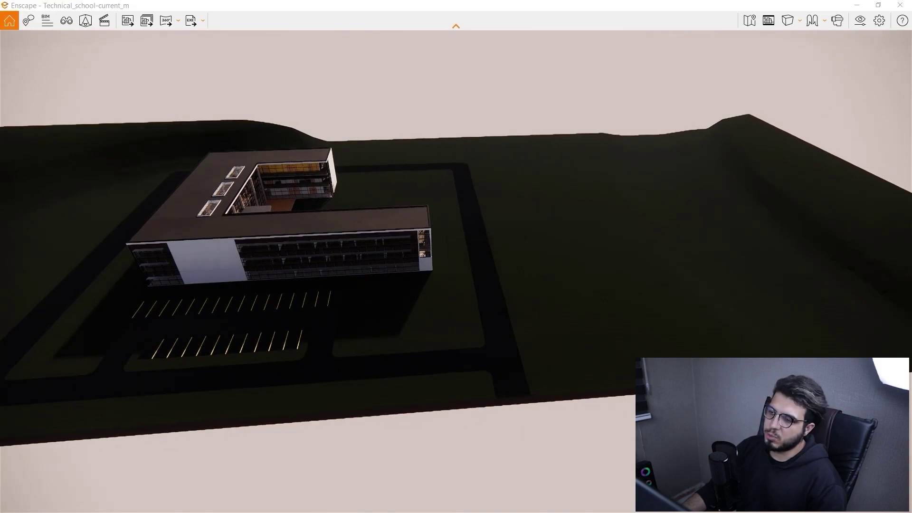
key(s)
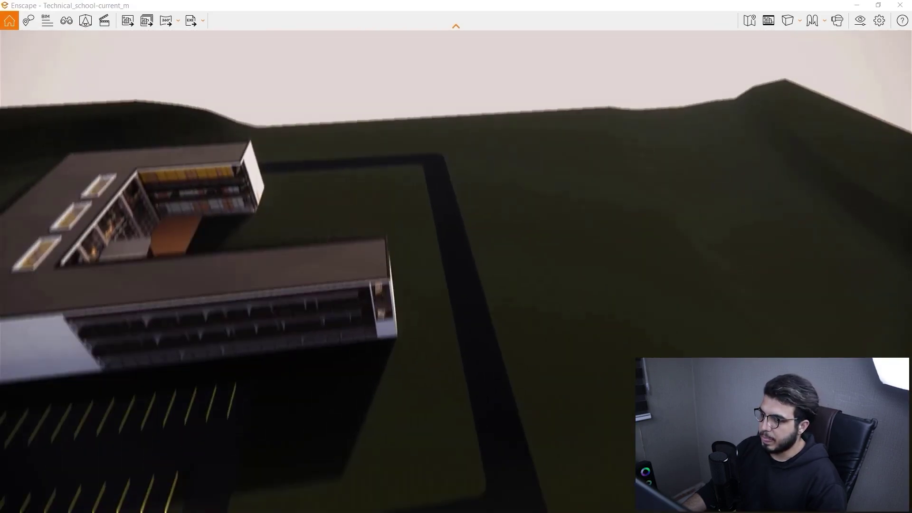
key(w)
key(w)
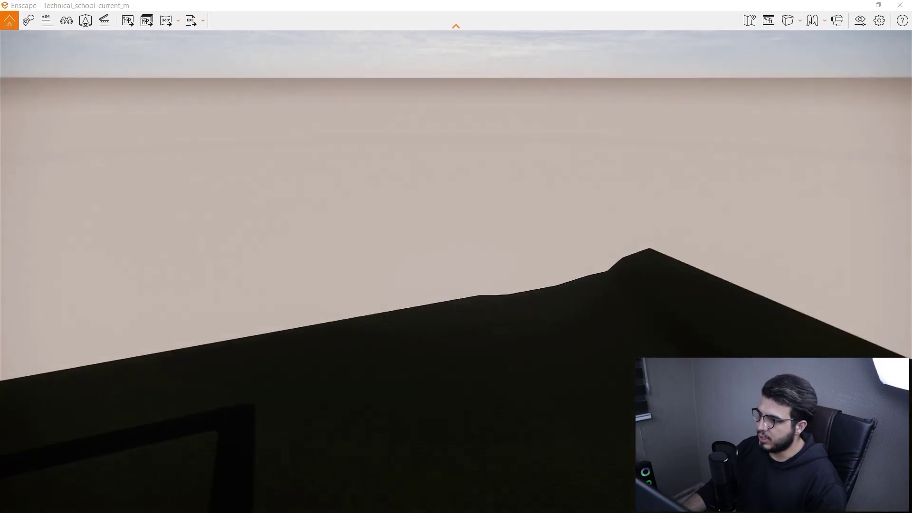
key(s)
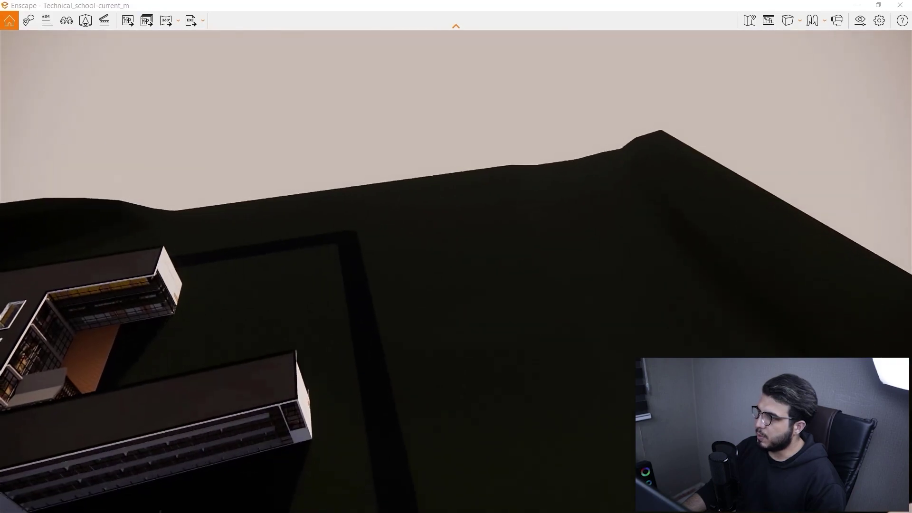
key(w)
key(w)
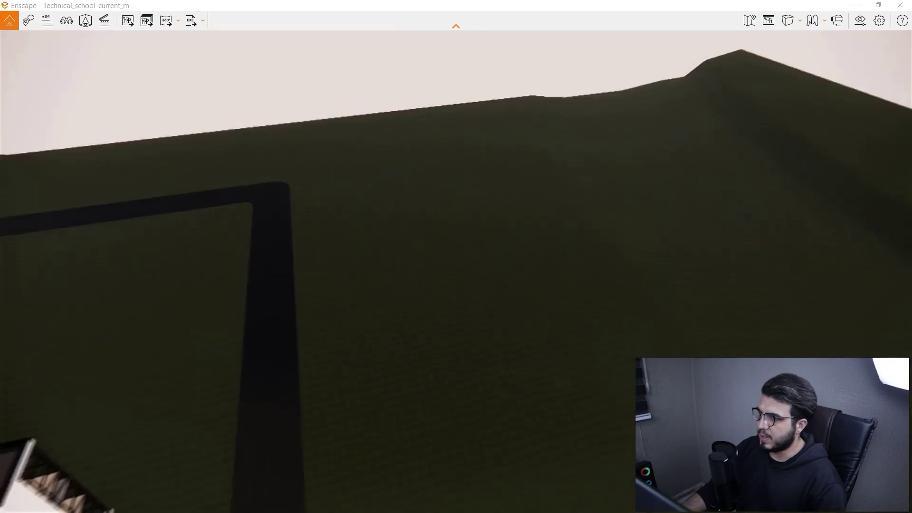
key(s)
drag(505, 358, 547, 380)
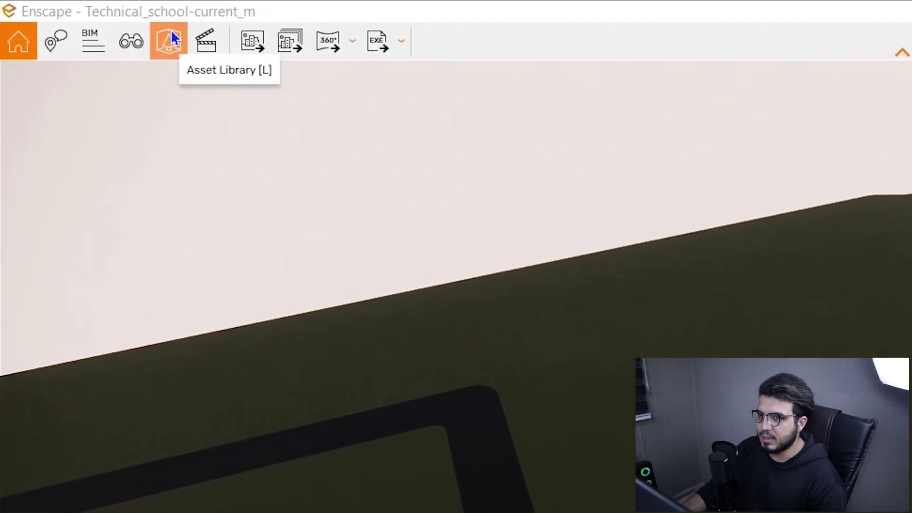
Open the Asset Library and activate multi-asset placement for the school site
click(171, 39)
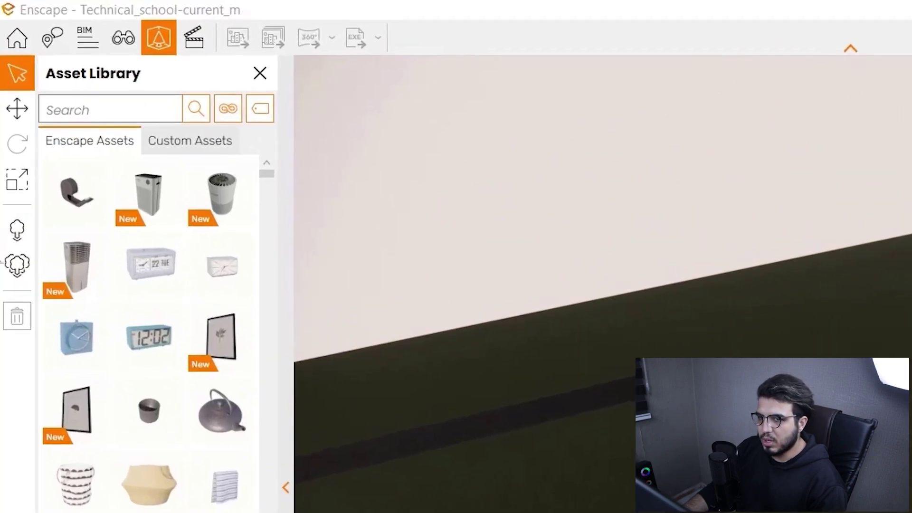
click(9, 141)
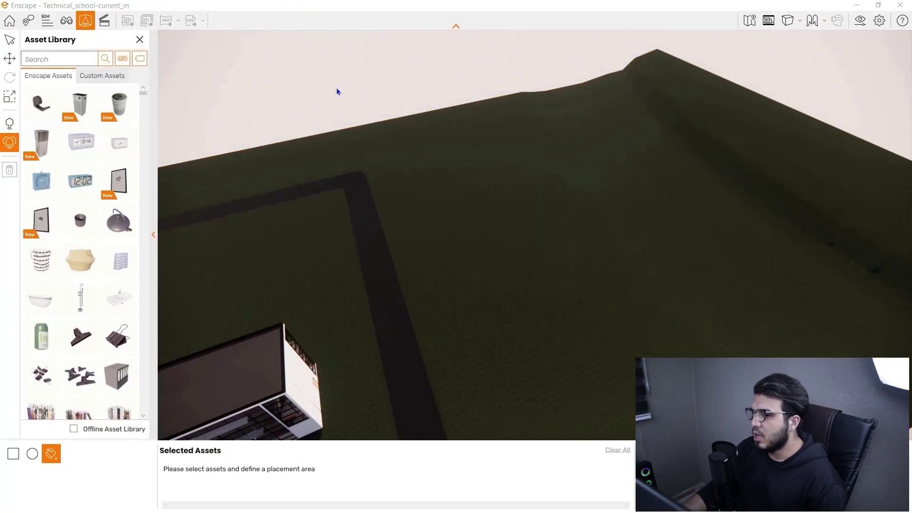
key(s)
right_drag(336, 91, 378, 89)
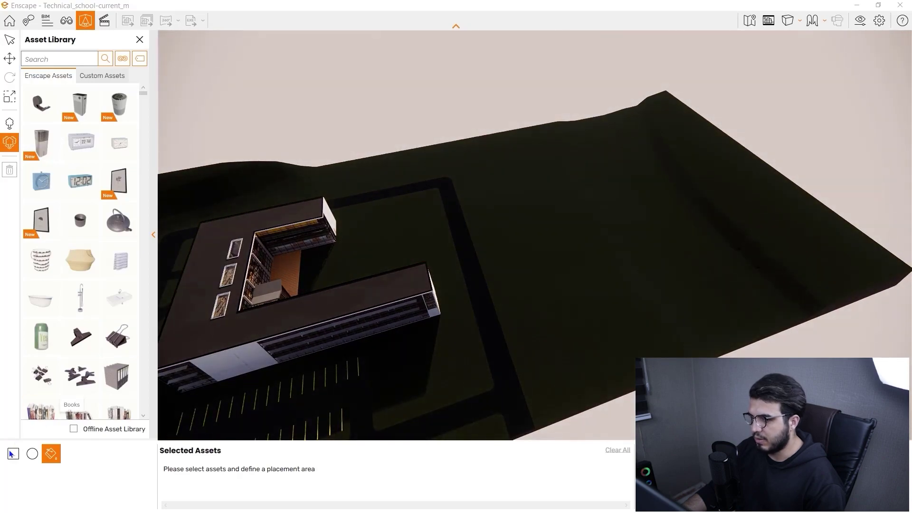
click(15, 456)
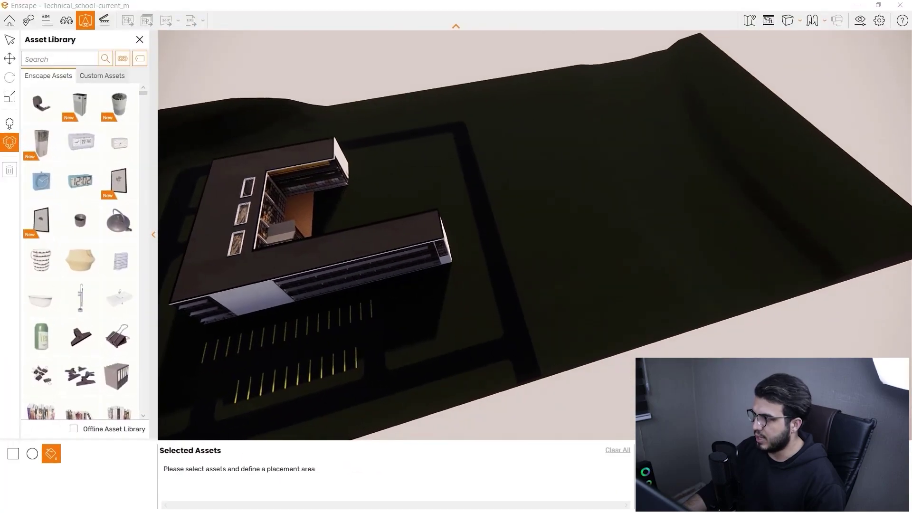
Filter the Enscape assets to the Vegetation category with the Tree tag
scroll(617, 71, up, 5)
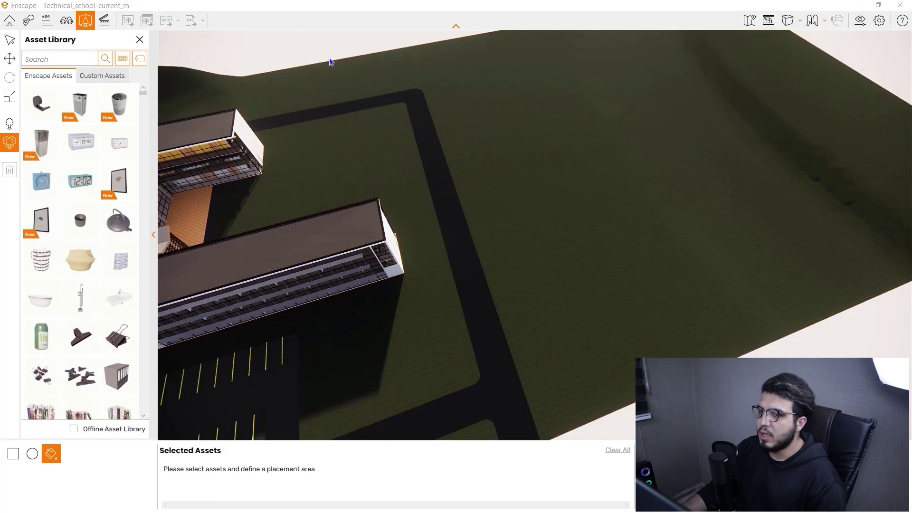
drag(332, 61, 259, 123)
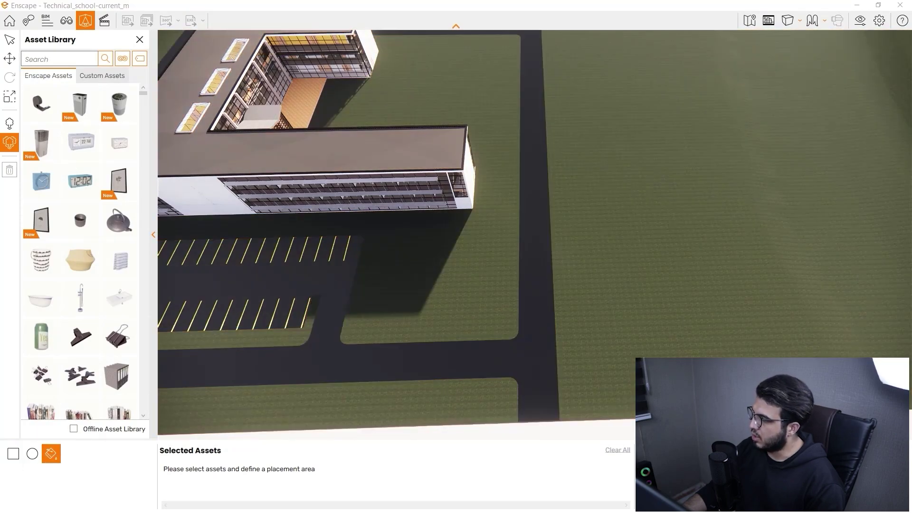
drag(428, 238, 427, 162)
key(s)
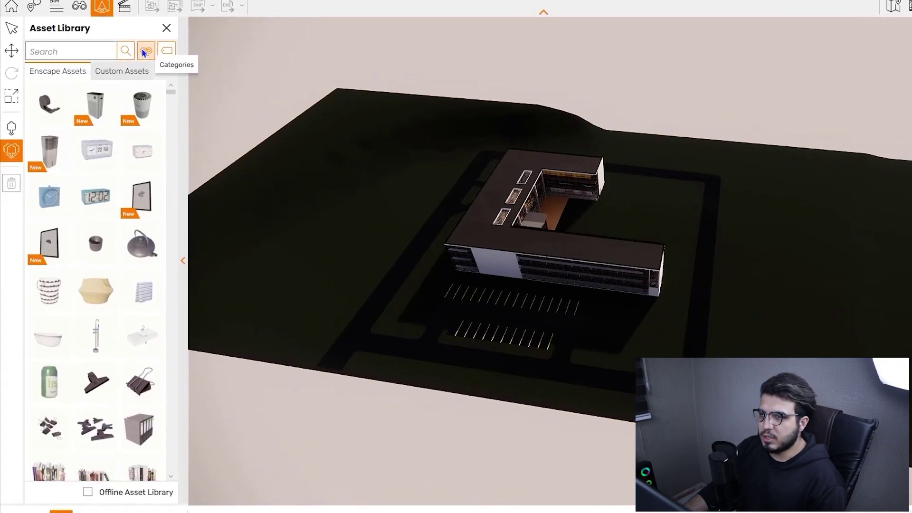
click(122, 58)
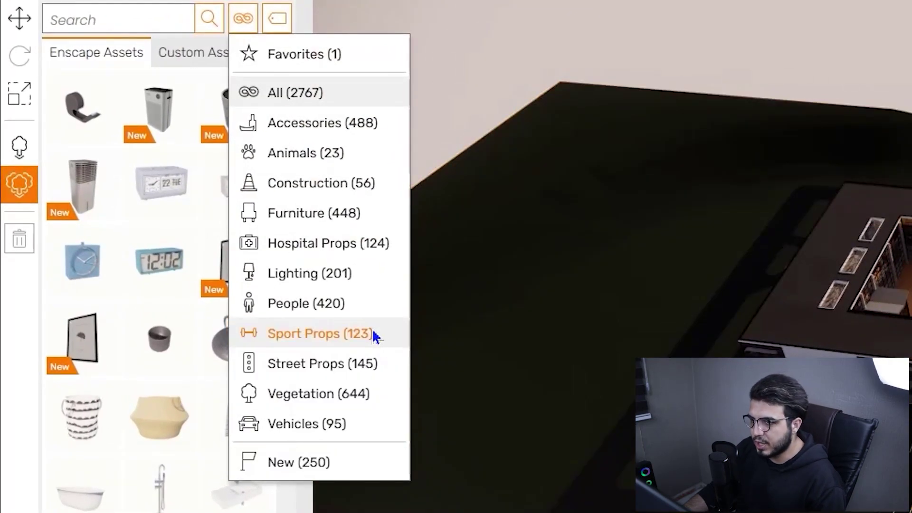
click(379, 403)
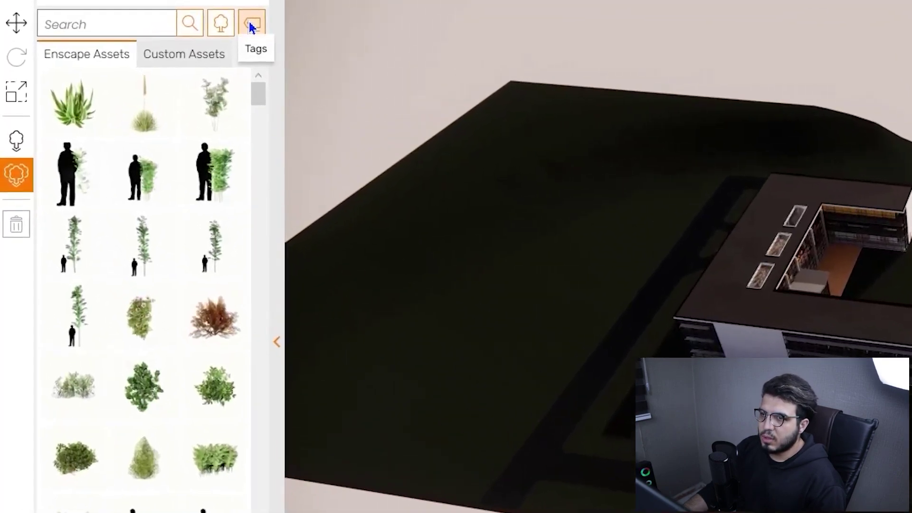
click(170, 48)
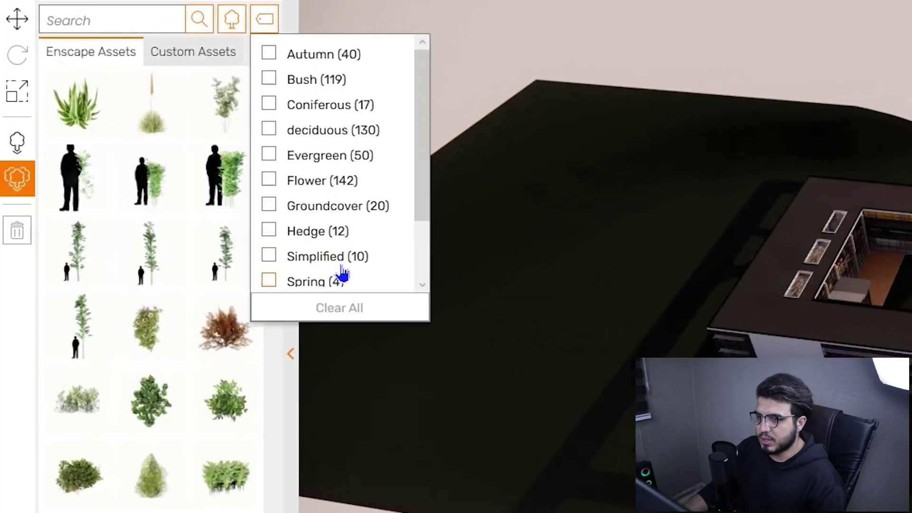
scroll(233, 187, down, 2)
click(268, 275)
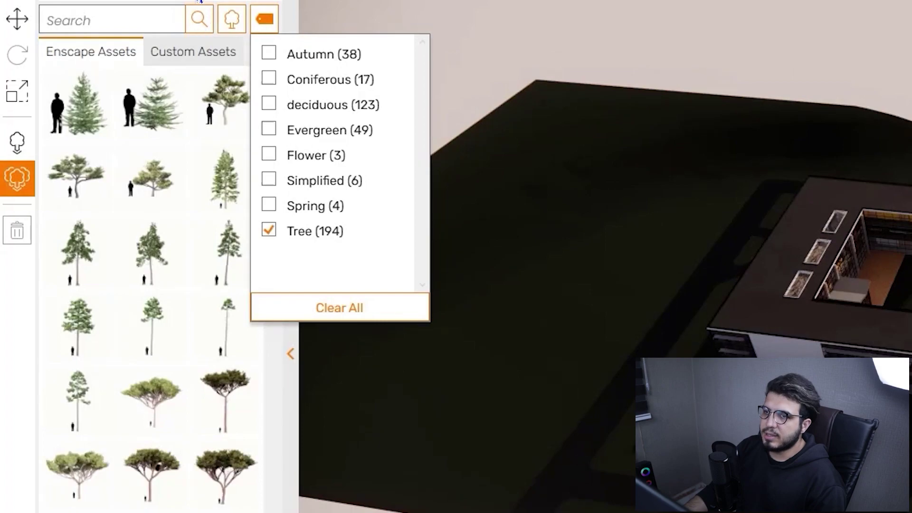
click(199, 1)
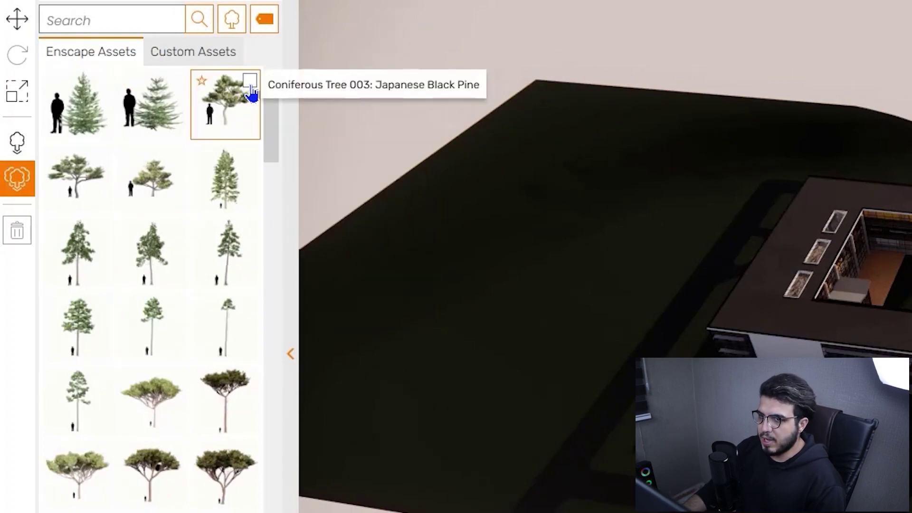
Select Coniferous Tree 003: Japanese Black Pine, Deciduous Tree 027: Elm and Deciduous Tree 050: Maple for placement
click(250, 82)
scroll(212, 288, down, 3)
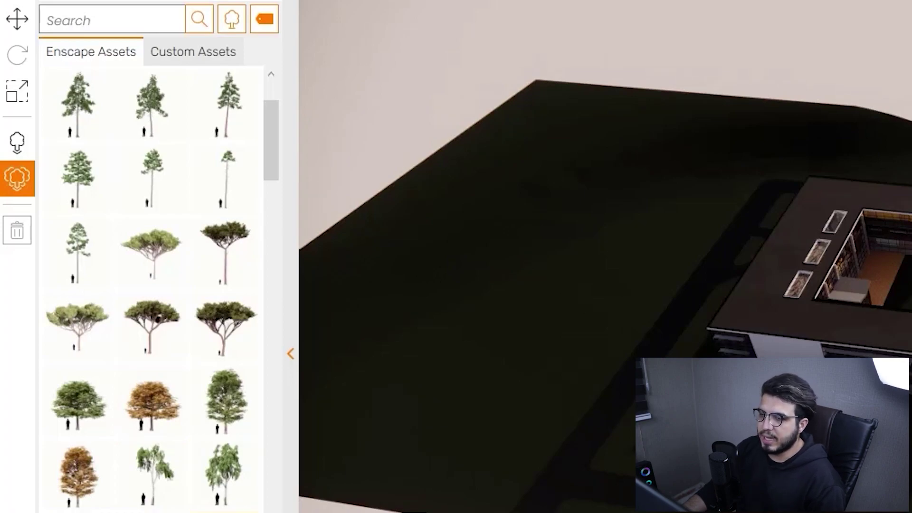
scroll(199, 420, down, 8)
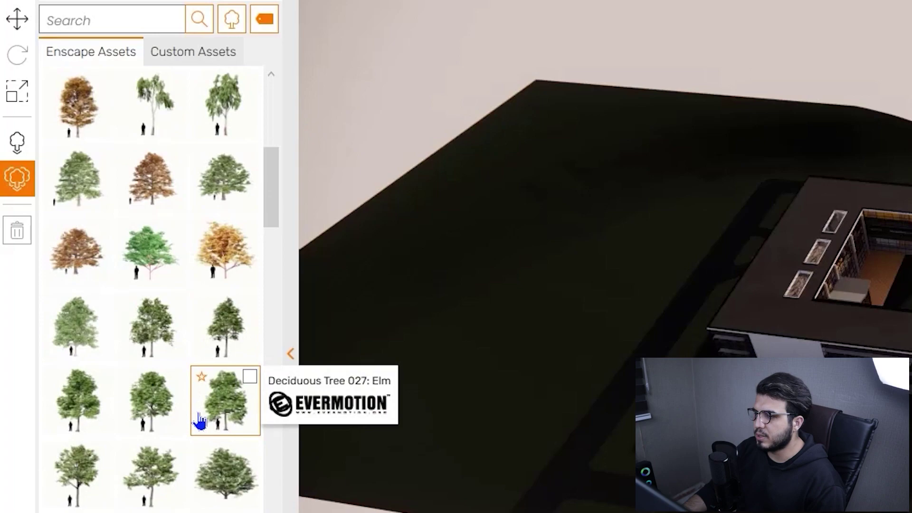
scroll(199, 420, down, 2)
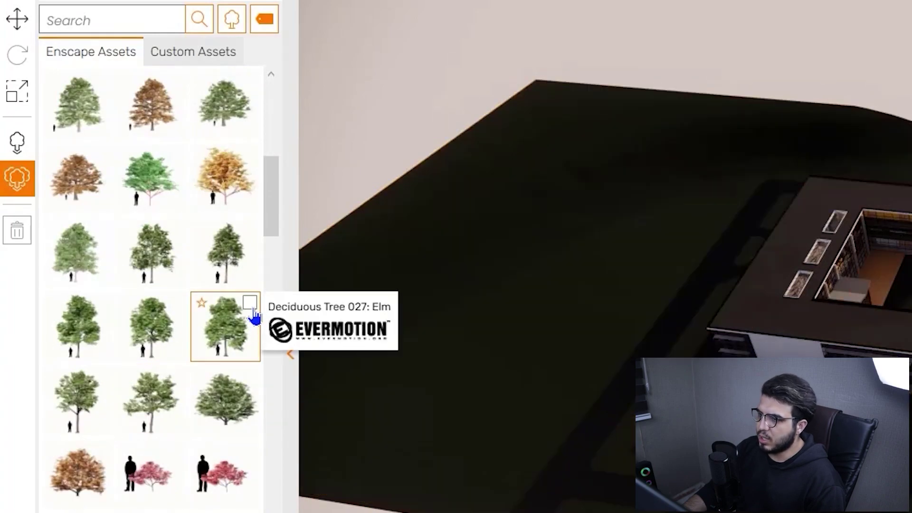
scroll(189, 407, down, 6)
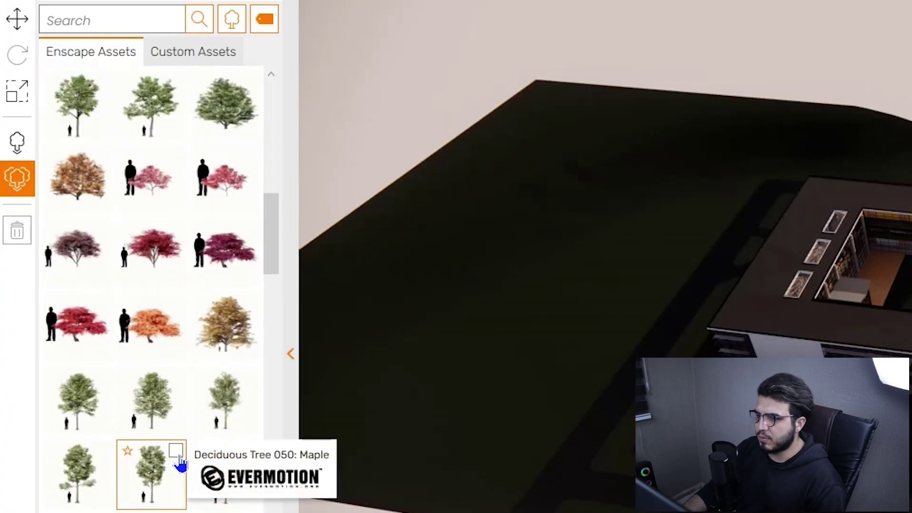
click(177, 451)
scroll(171, 475, down, 5)
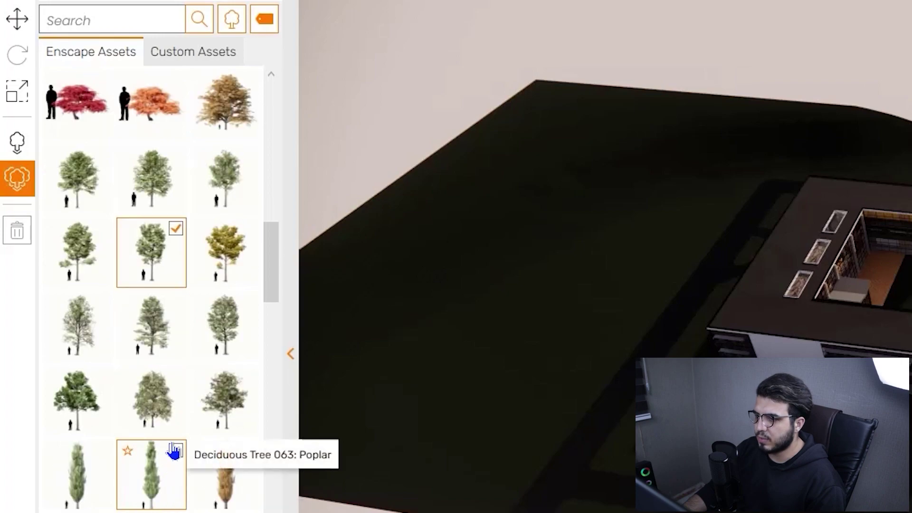
Add a tall green poplar, a dense green maple and a light green rowan to the selected trees
click(102, 451)
scroll(108, 461, down, 5)
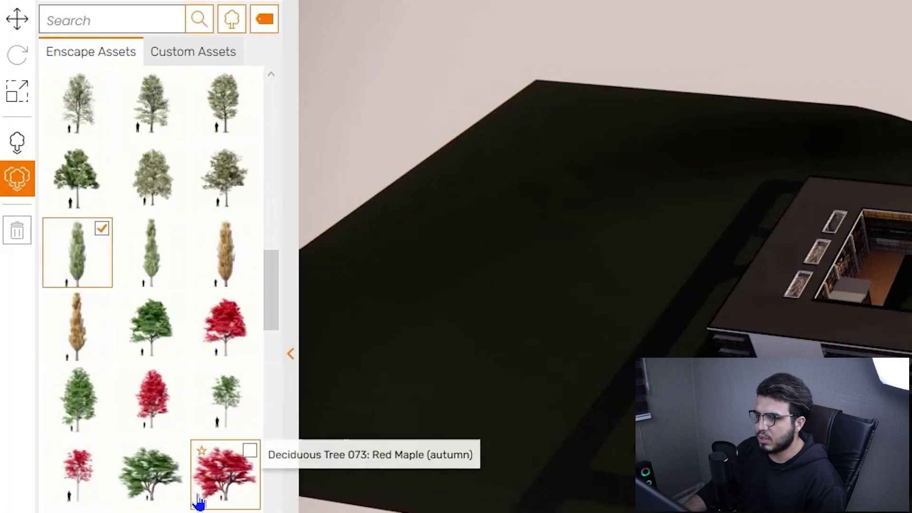
click(102, 377)
scroll(155, 472, down, 8)
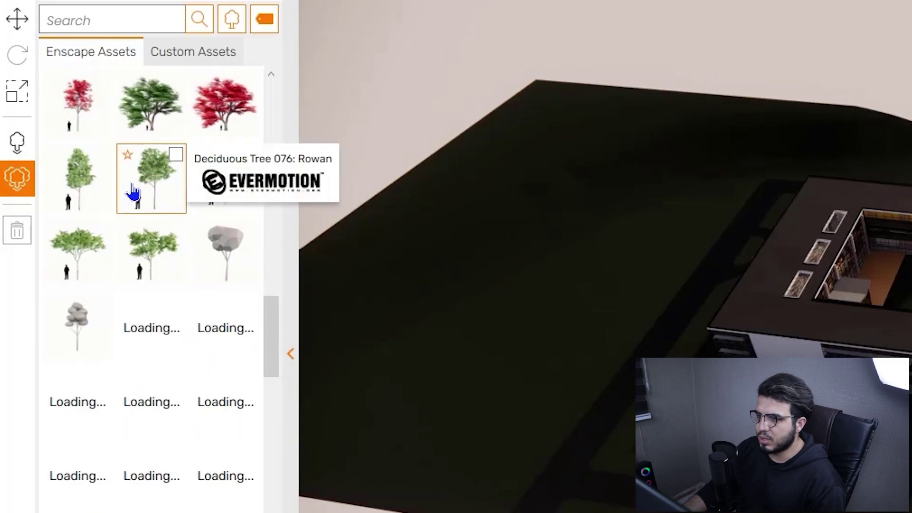
click(102, 157)
scroll(200, 336, up, 5)
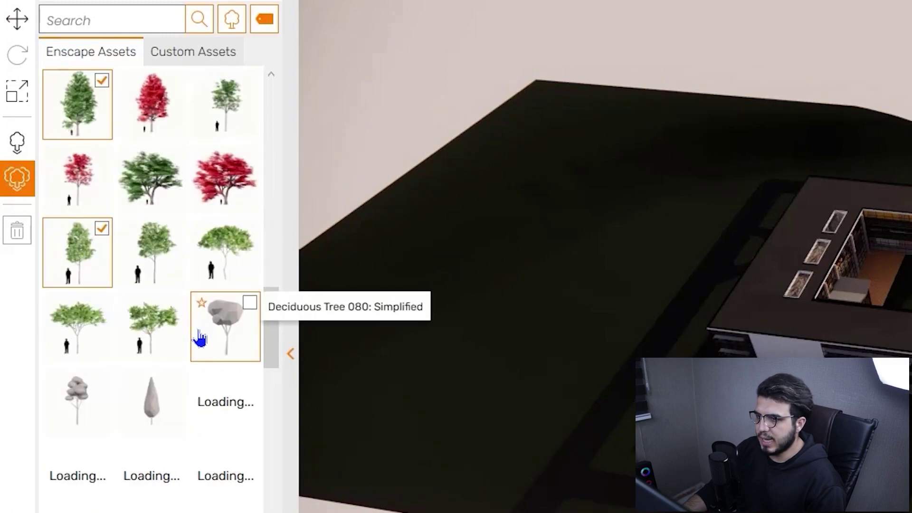
Add Deciduous Tree 064: Poplar (autumn) and the grey-green tree directly above Deciduous Tree 058: Oak to the selection
scroll(199, 181, up, 2)
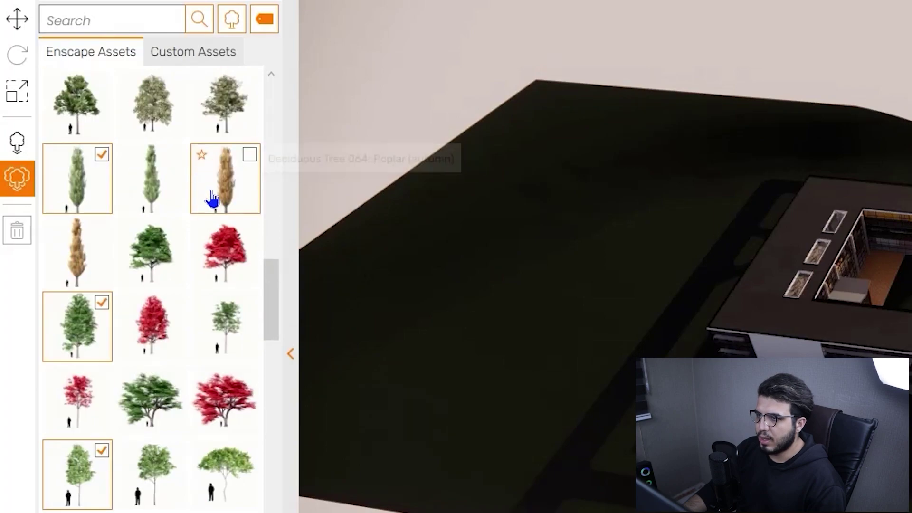
click(250, 159)
scroll(206, 319, up, 3)
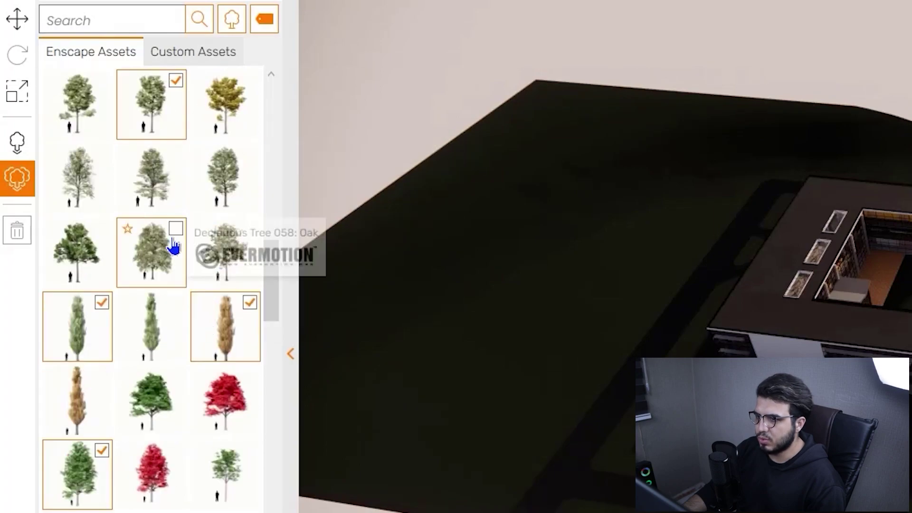
click(179, 156)
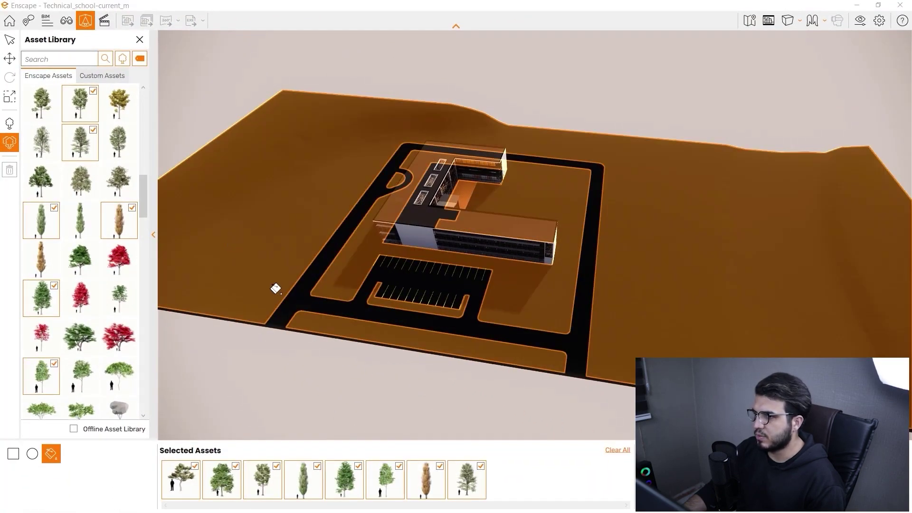
Fill the whole terrain around the school with the selected mix of trees
click(274, 287)
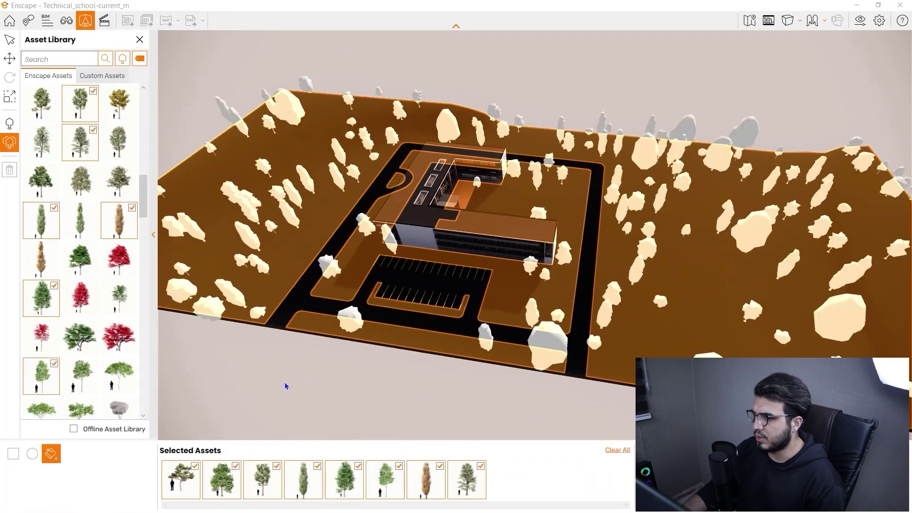
key(s)
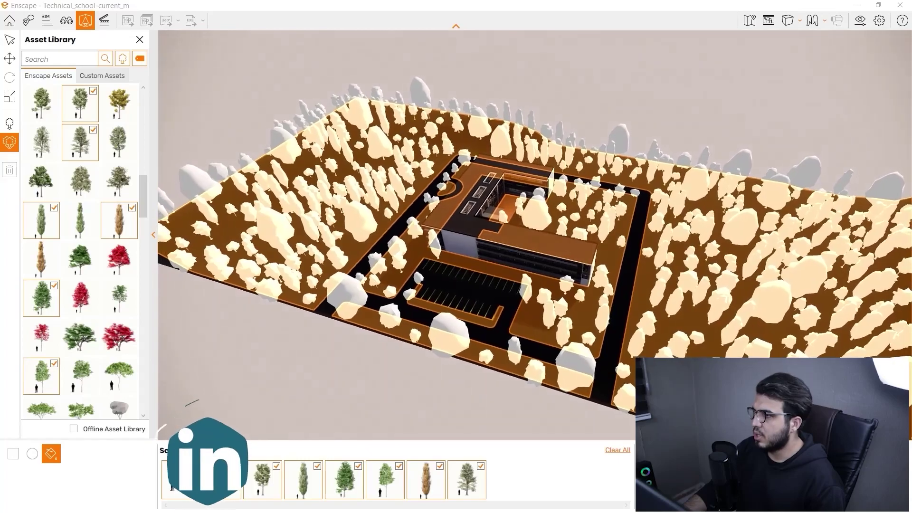
right_drag(513, 238, 447, 208)
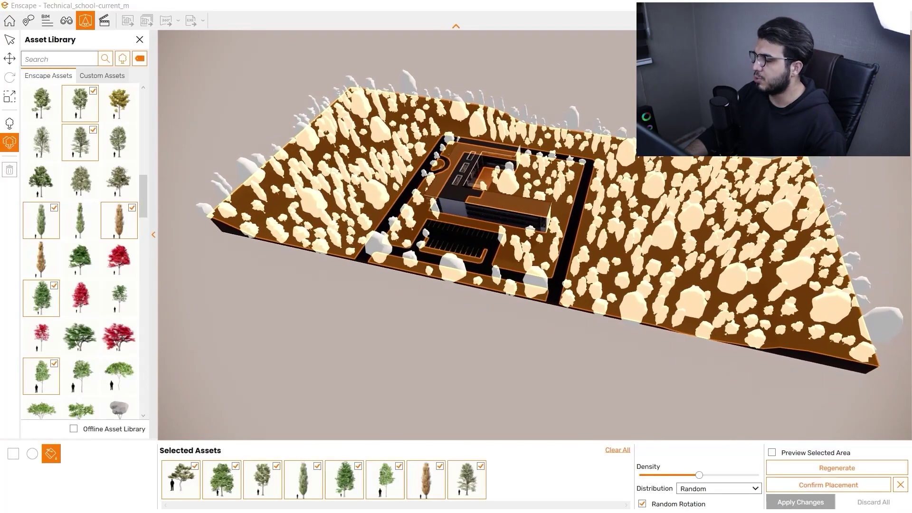
right_drag(448, 208, 451, 209)
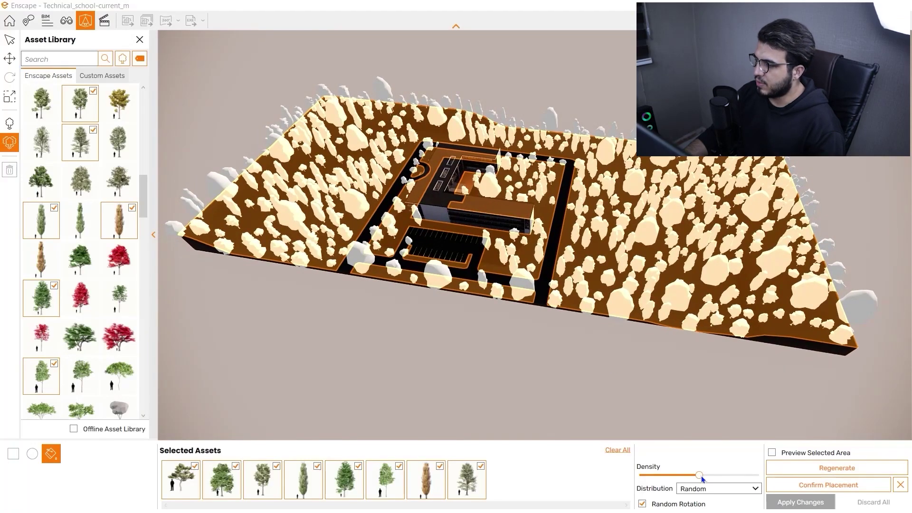
Test near-minimum and maximum tree densities, then settle on about a quarter of the density range
drag(701, 475, 647, 478)
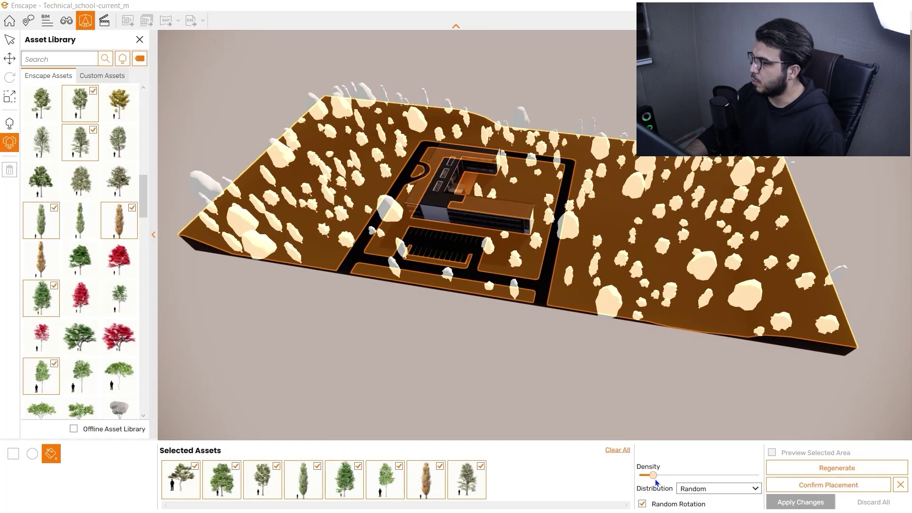
drag(656, 481, 757, 476)
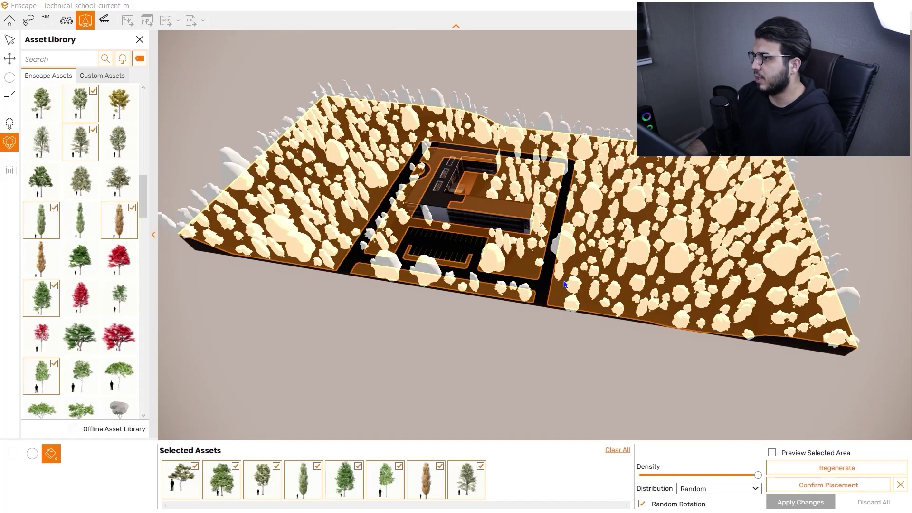
drag(757, 475, 685, 472)
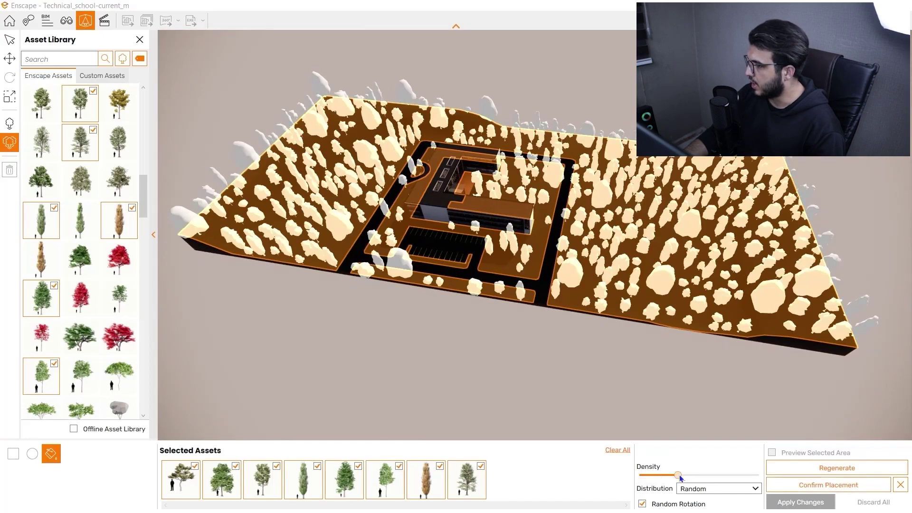
drag(679, 475, 669, 475)
right_drag(583, 374, 548, 350)
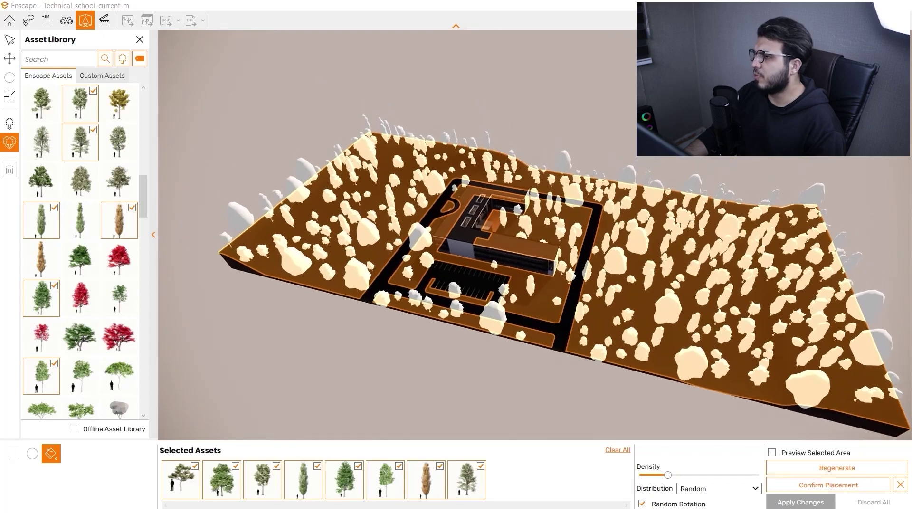
Examine how the placed trees are spread around the building, courtyard, parking area and roads
key(w)
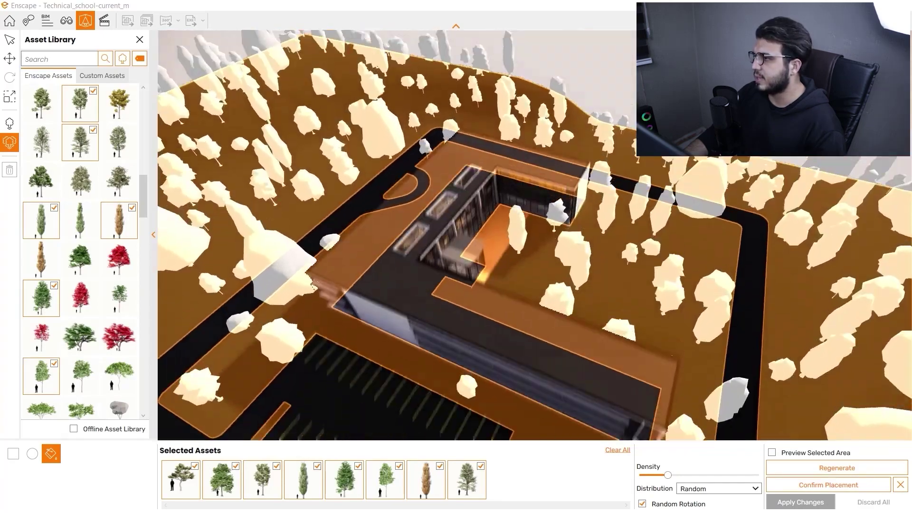
right_drag(427, 219, 465, 271)
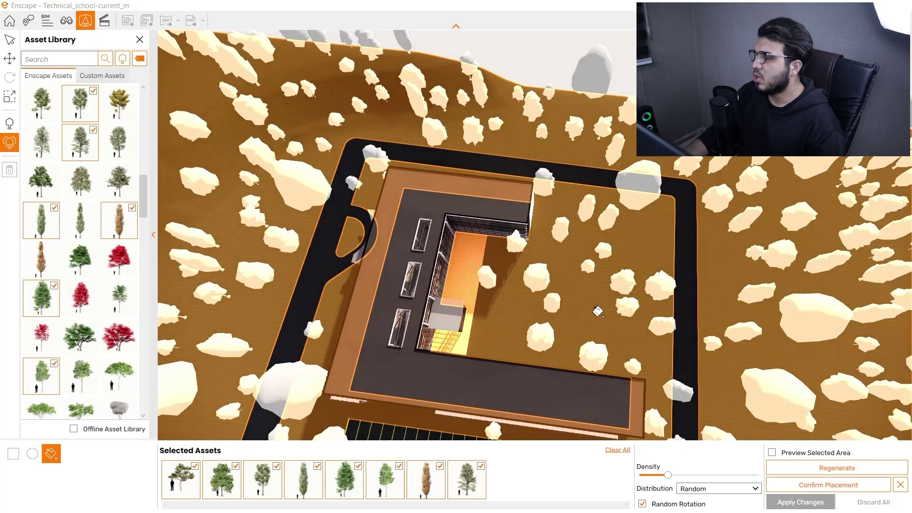
scroll(534, 235, down, 10)
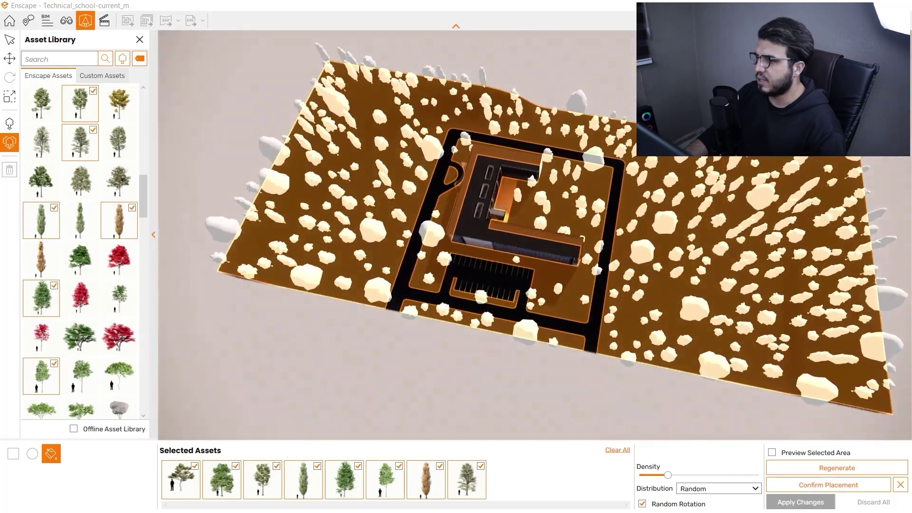
mouse_move(534, 266)
middle_down()
mouse_move(535, 214)
mouse_move(534, 266)
middle_up()
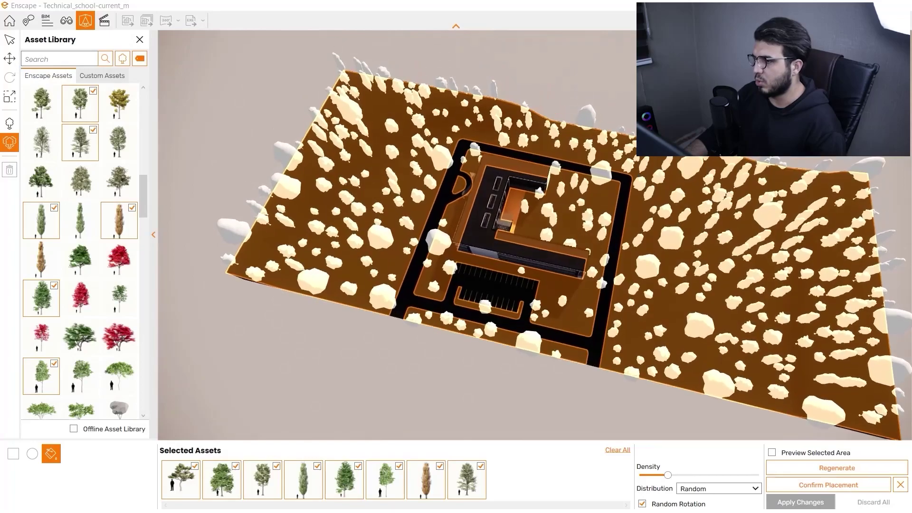
scroll(534, 266, up, 5)
mouse_move(534, 236)
right_down()
mouse_move(582, 223)
mouse_move(534, 235)
mouse_move(537, 243)
right_up()
scroll(534, 236, down, 3)
middle_drag(537, 244, 538, 144)
scroll(724, 269, up, 3)
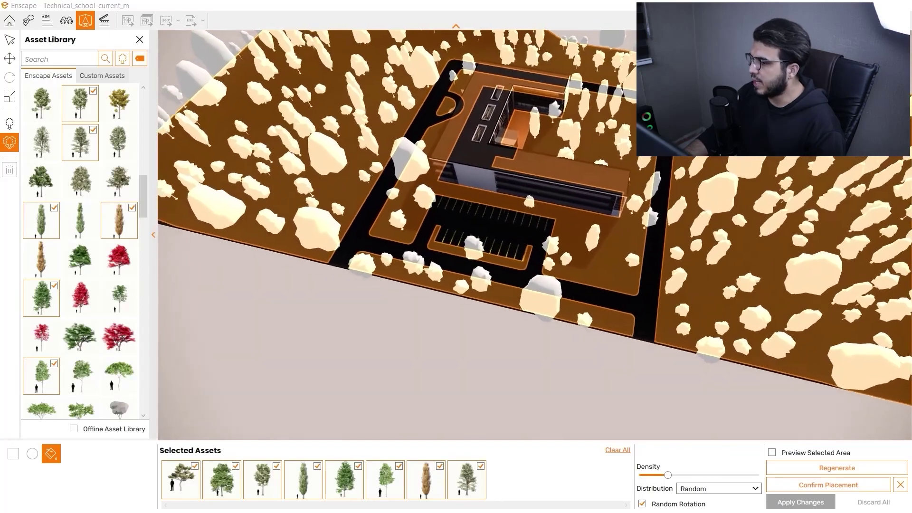
right_drag(667, 437, 705, 430)
scroll(667, 430, down, 3)
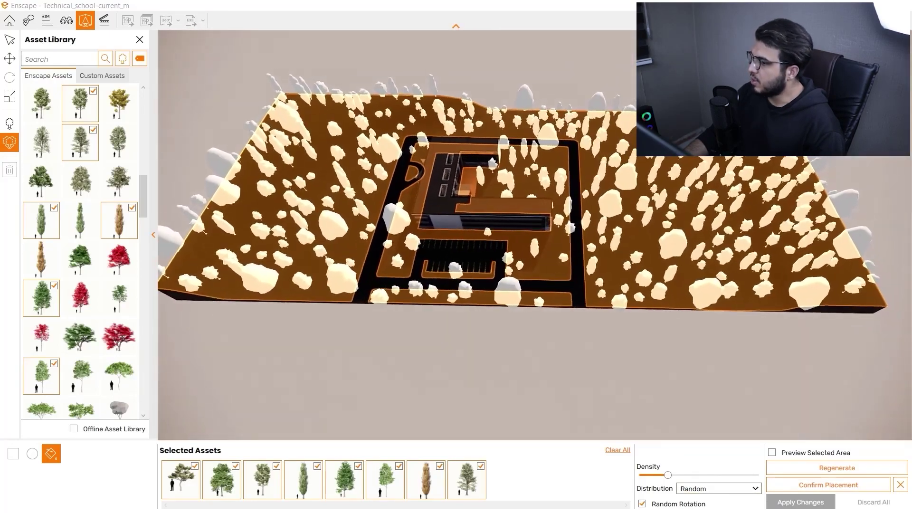
scroll(733, 487, down, 1)
Switch the tree distribution to Jitter and inspect the pattern from above
click(733, 488)
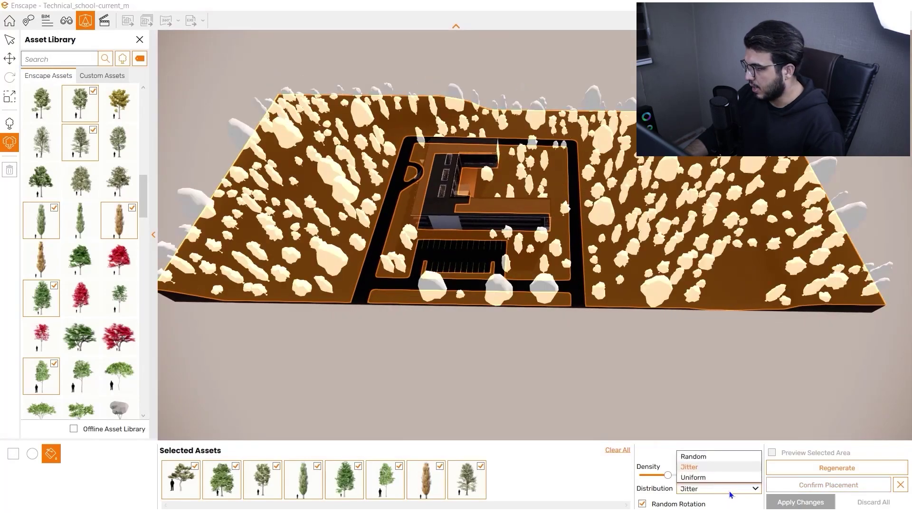
click(715, 469)
right_drag(693, 403, 694, 435)
scroll(522, 285, down, 3)
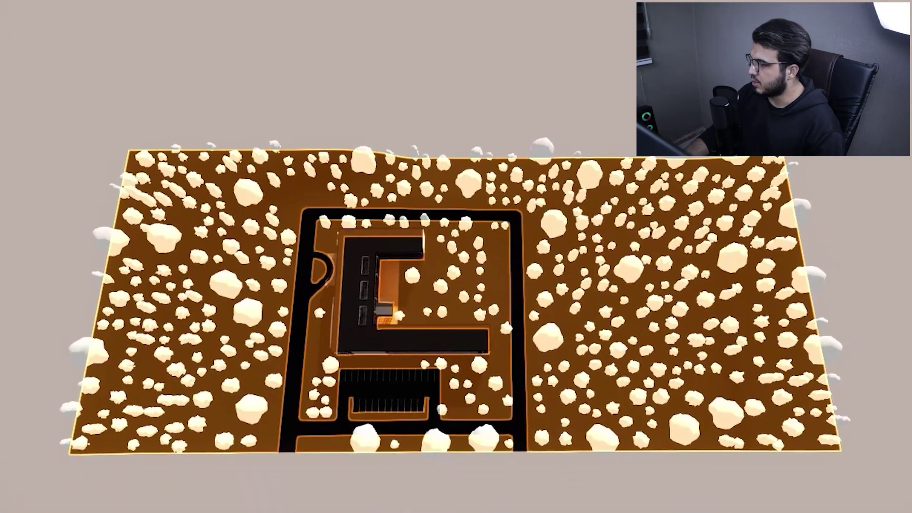
Try the Uniform tree distribution for comparison, then return the distribution to Jitter
click(634, 473)
click(625, 466)
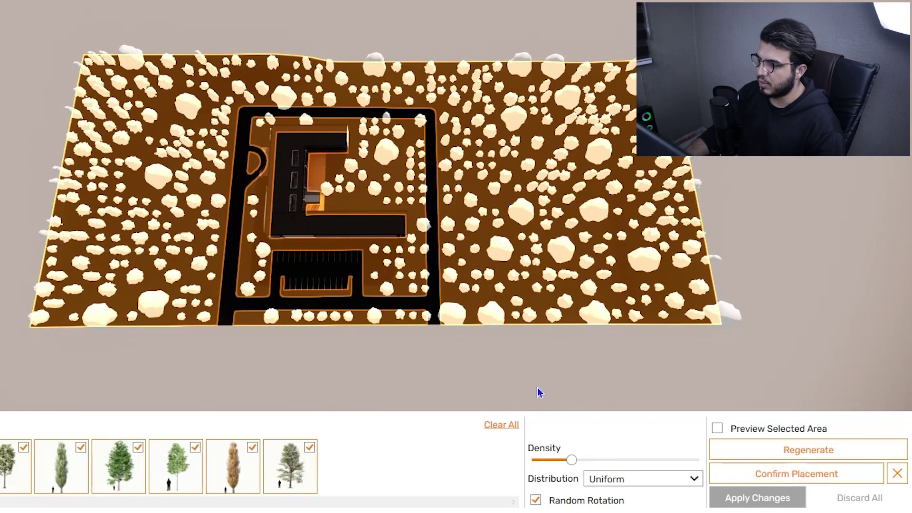
click(655, 477)
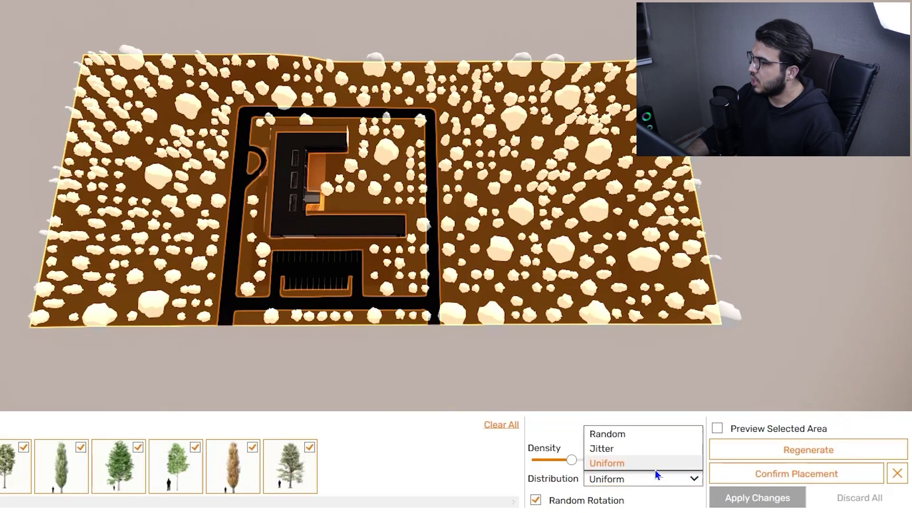
click(642, 451)
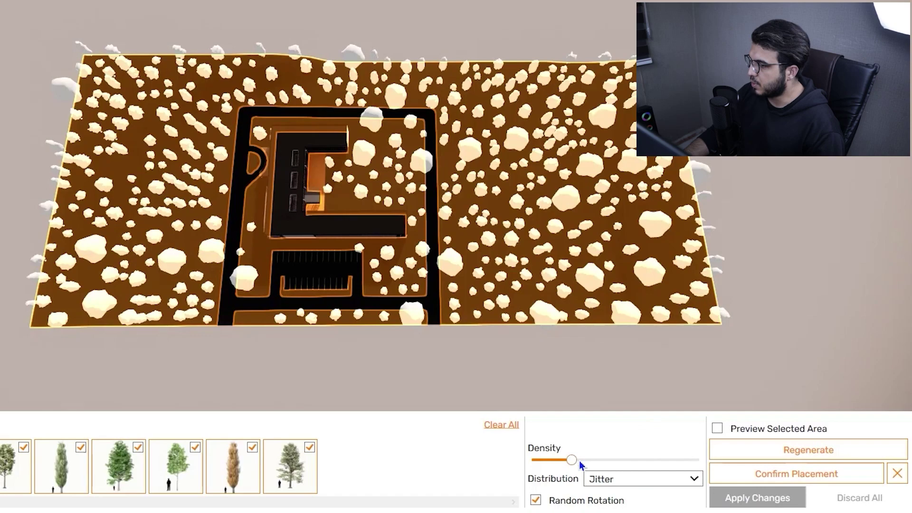
drag(623, 461, 572, 453)
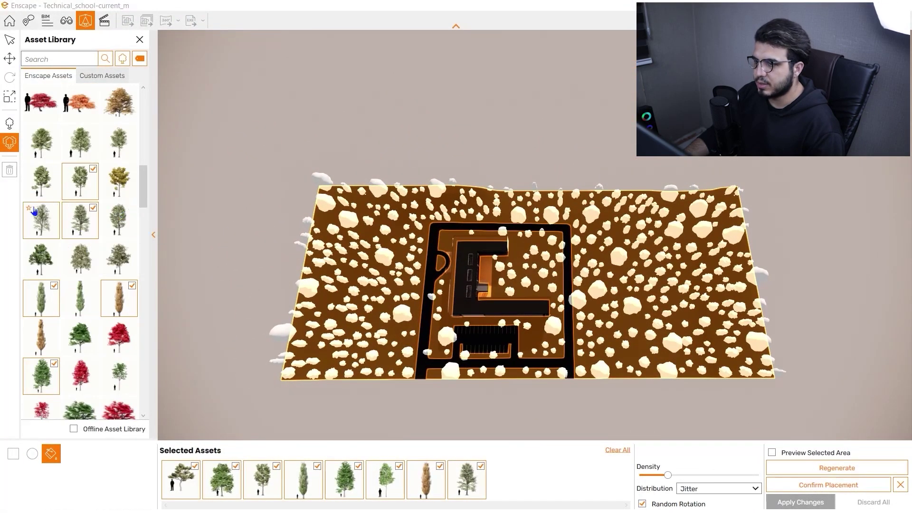
Add Deciduous Tree 052: Maple and the first two green trees in the row below the selected elm to the tree mix
click(41, 219)
scroll(100, 267, up, 5)
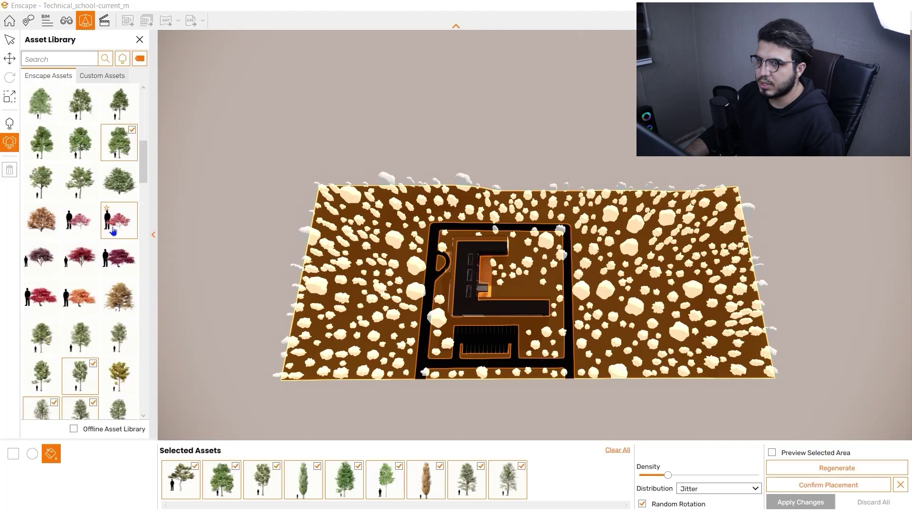
click(92, 173)
click(54, 172)
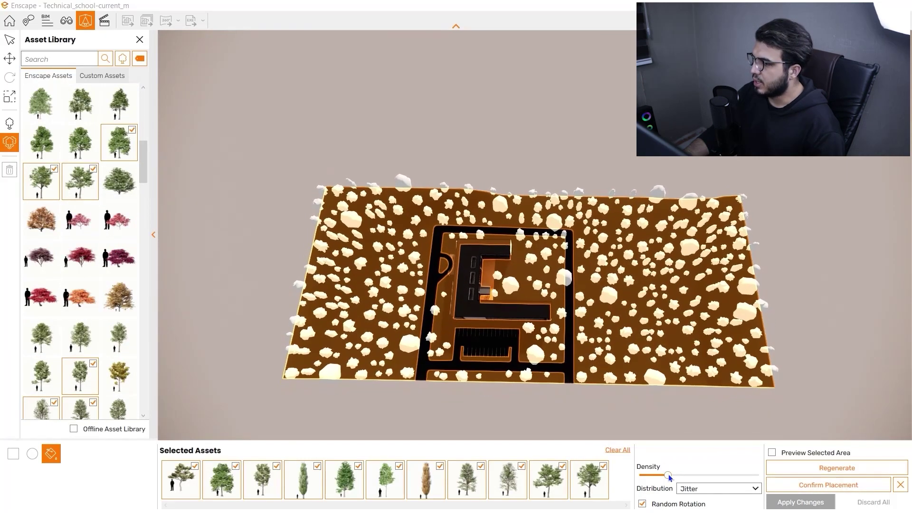
Reduce the tree density to near its minimum and set the distribution to Random
drag(666, 476, 648, 473)
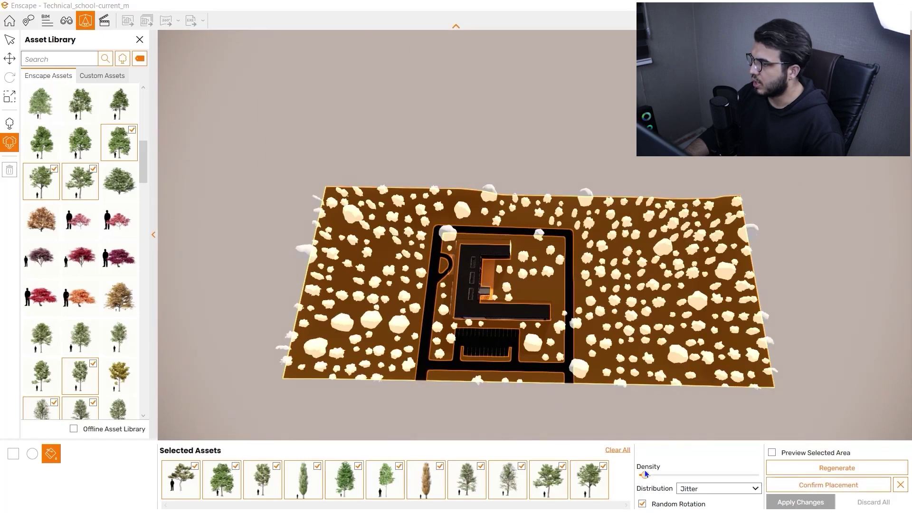
click(717, 489)
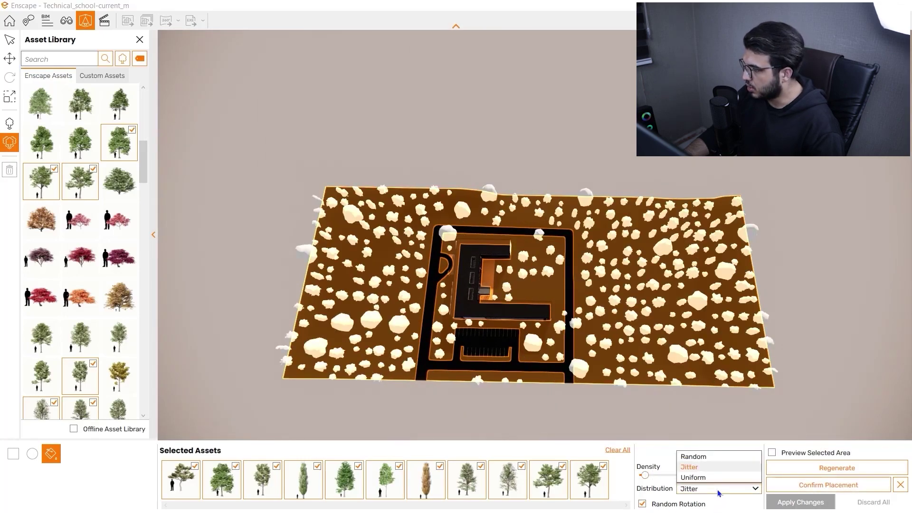
click(719, 455)
Check the sparse random layout from several distances and confirm the placement of the trees on the terrain
right_drag(857, 337, 848, 264)
key(w)
key(s)
key(w)
key(s)
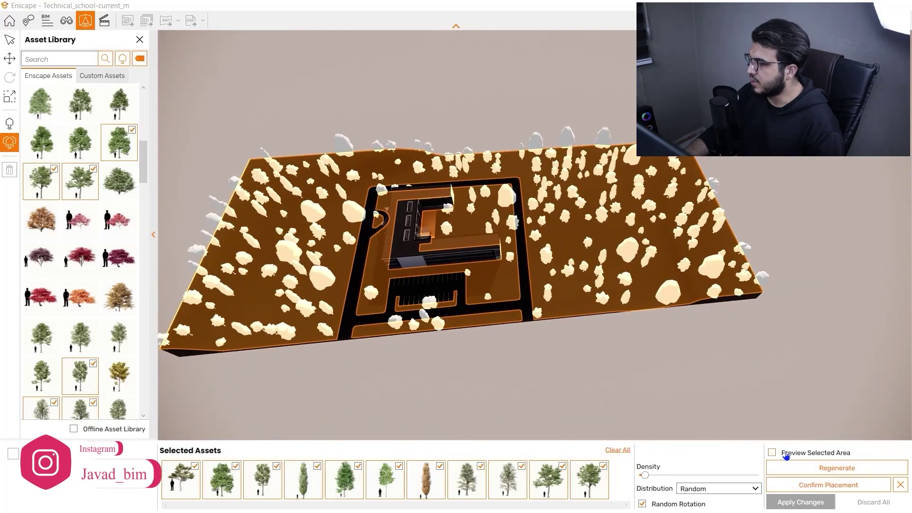
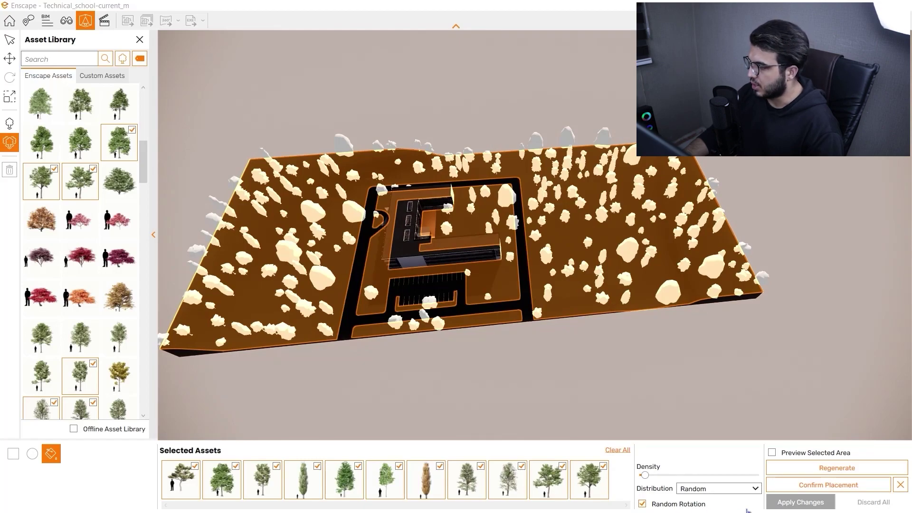
click(845, 492)
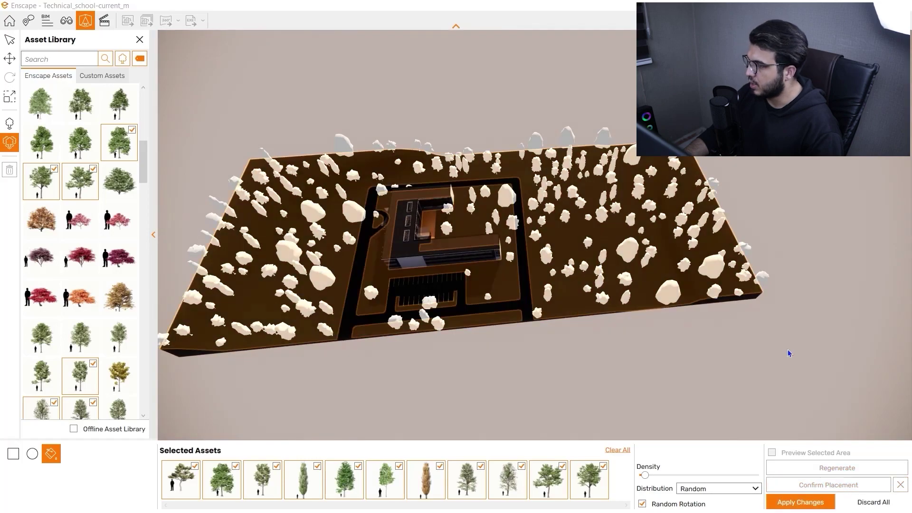
scroll(770, 365, up, 8)
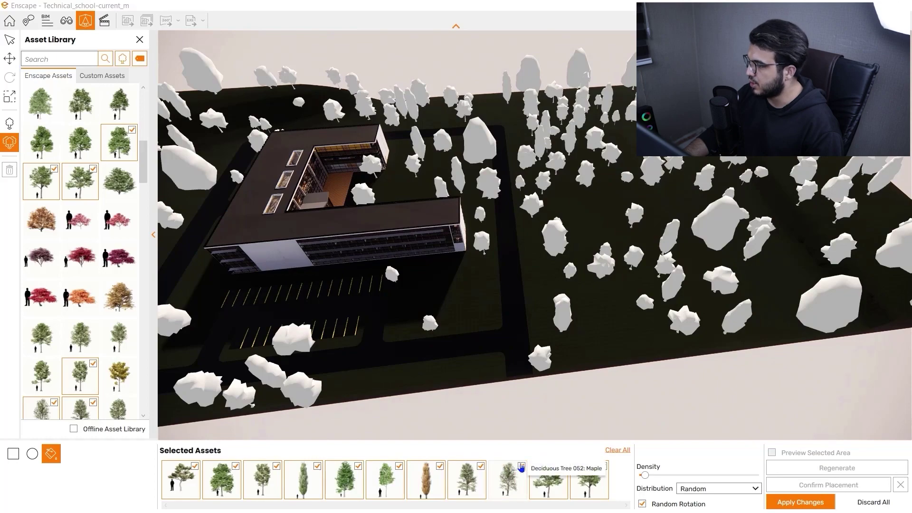
Replace Deciduous Tree 052: Maple in the selection with a broad bushy tree and the neighbour of Deciduous Tree 048: Maple, then apply the placement changes
click(521, 466)
click(524, 470)
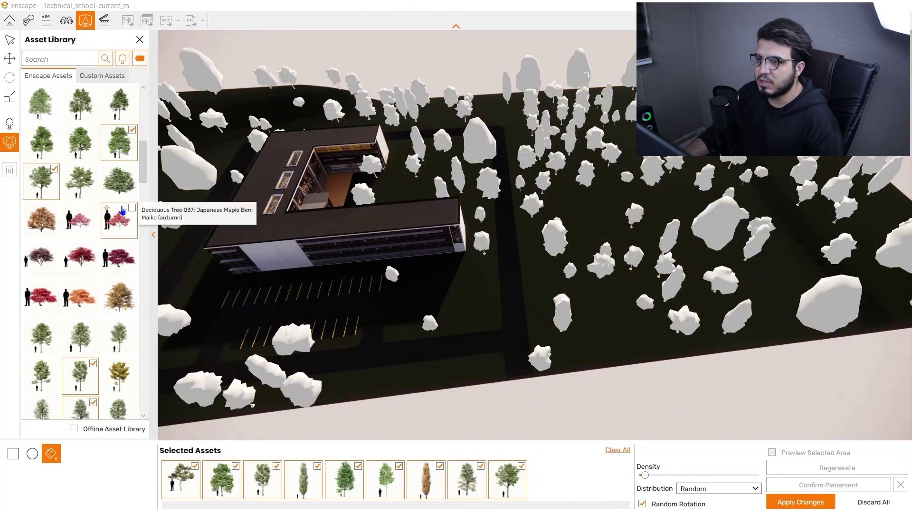
click(93, 173)
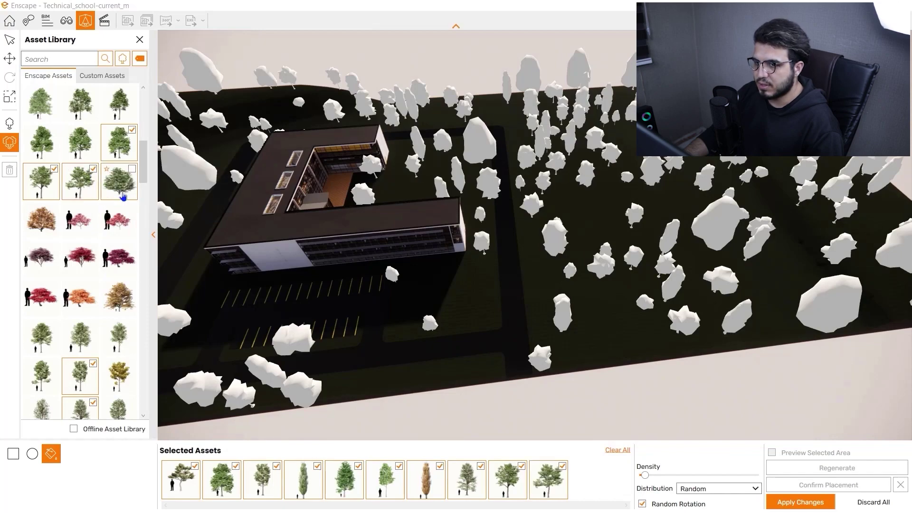
click(122, 180)
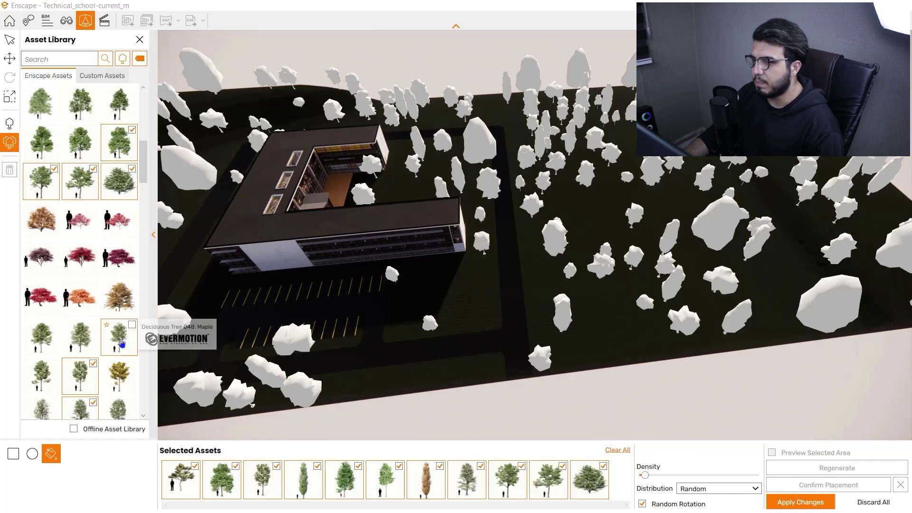
click(94, 326)
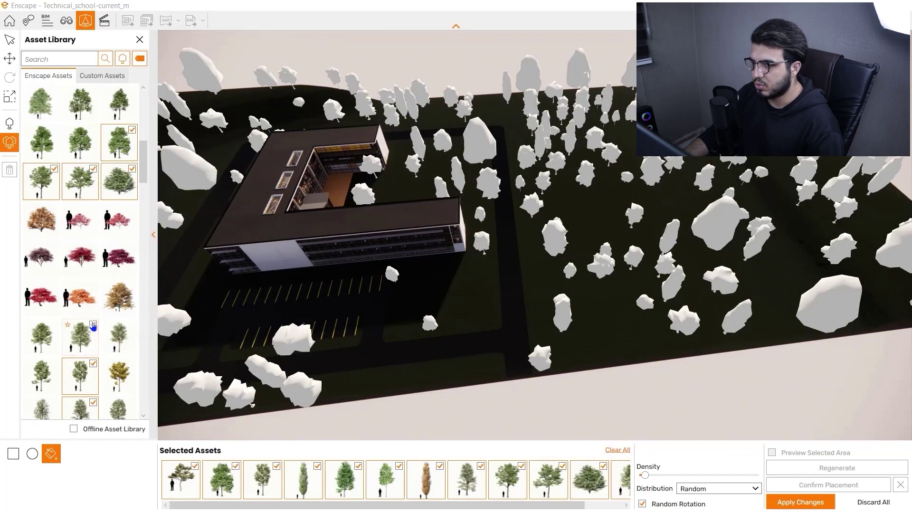
click(810, 506)
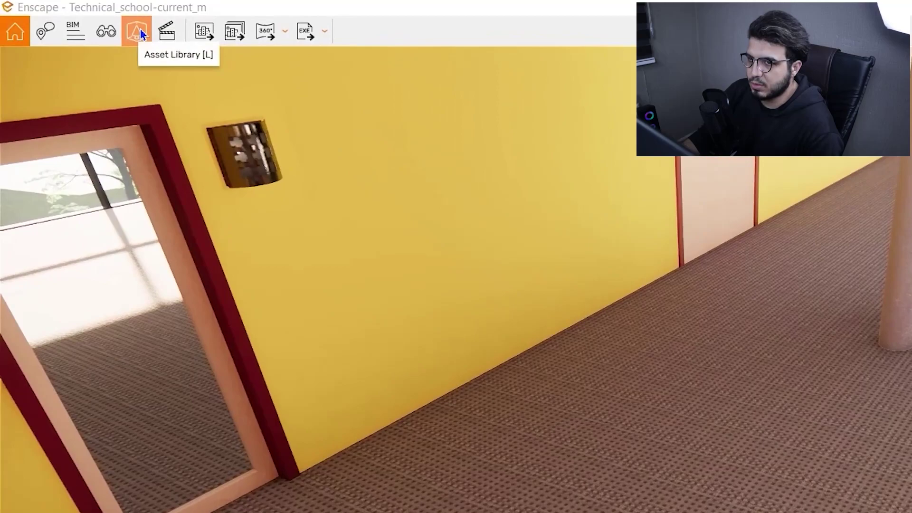
Open the asset library and filter the assets to the People category
click(141, 34)
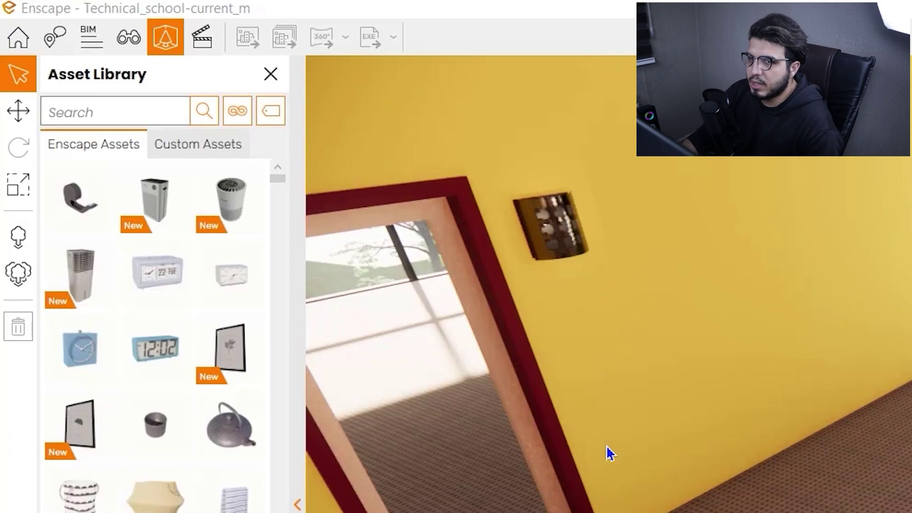
click(237, 110)
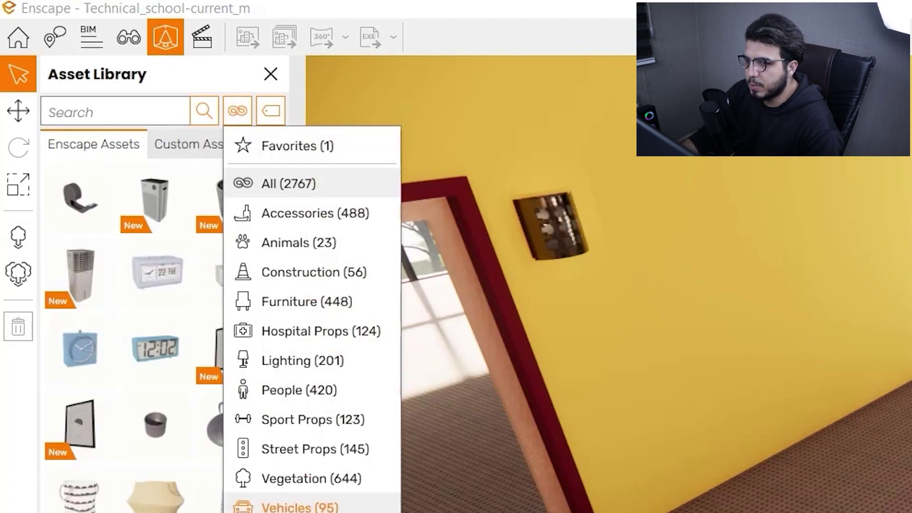
click(320, 395)
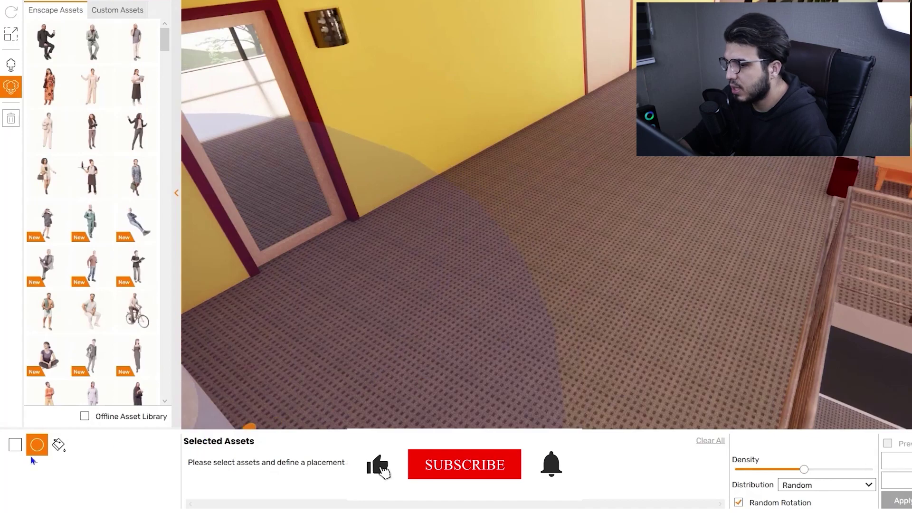
Define a rectangular placement area on the corridor floor beside the yellow wall and widen it to about four fifths of the range
click(14, 445)
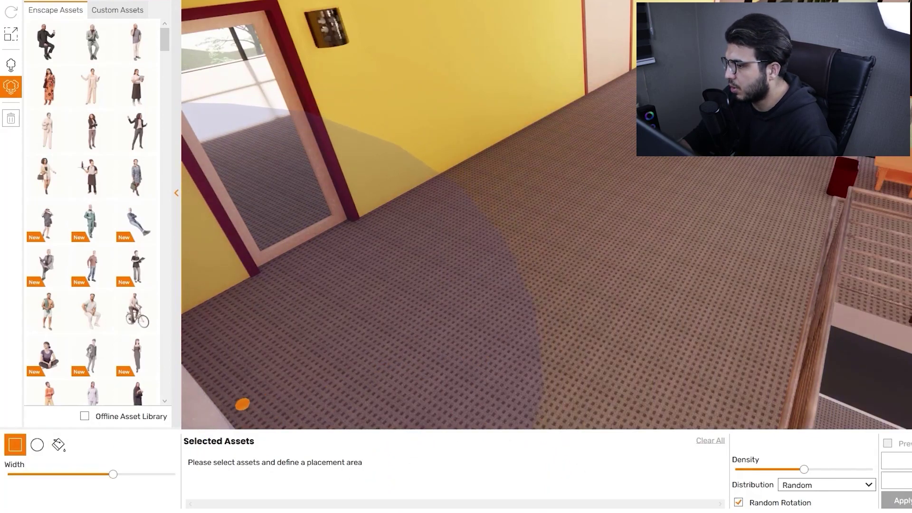
click(245, 403)
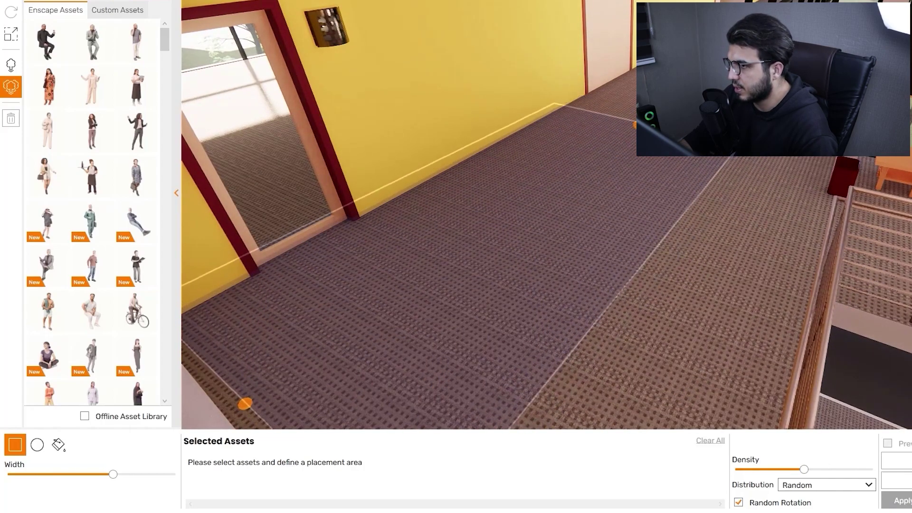
drag(245, 404, 730, 173)
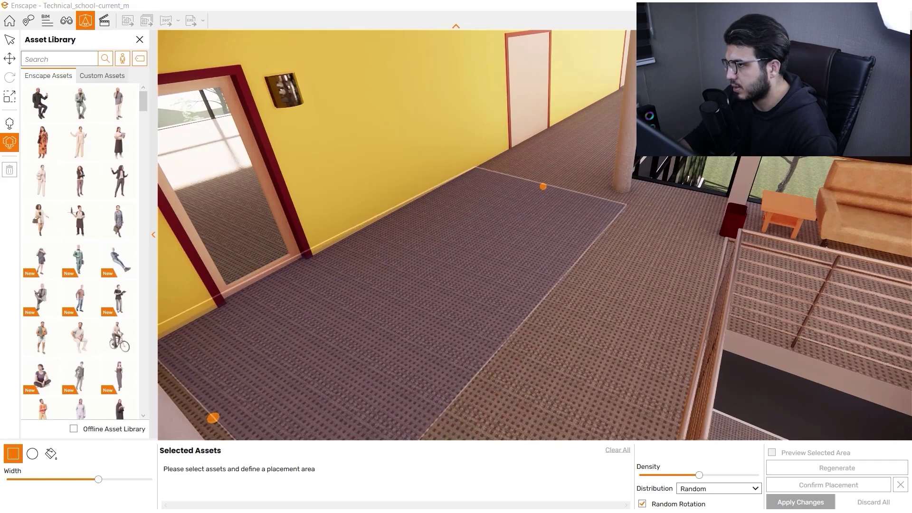
drag(546, 192, 582, 210)
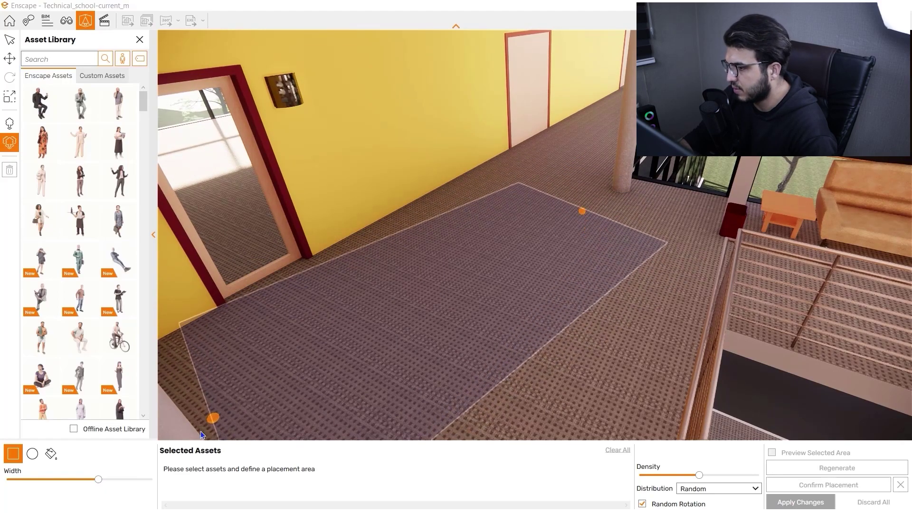
drag(213, 417, 292, 457)
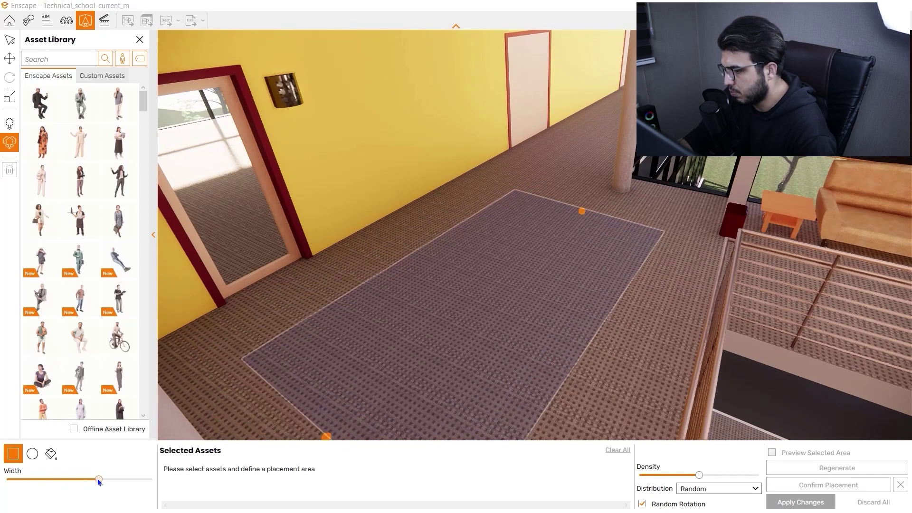
drag(98, 479, 125, 480)
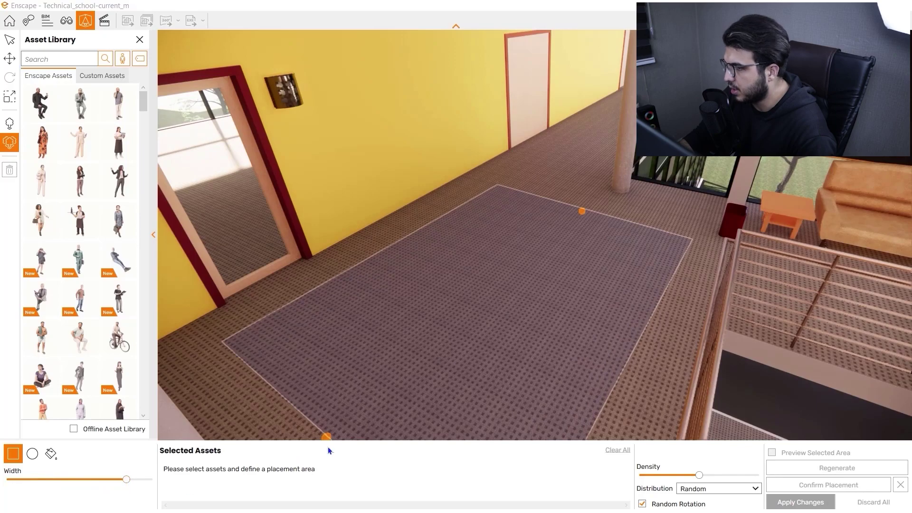
Add five women to the mix: two in black blazers, one with a handbag, one walking in a green dress and one in jeans
click(94, 172)
click(132, 169)
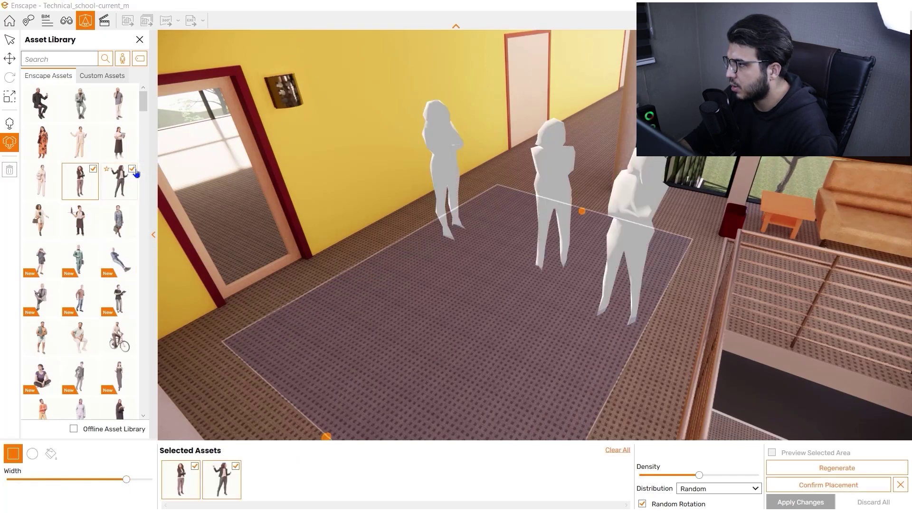
click(54, 218)
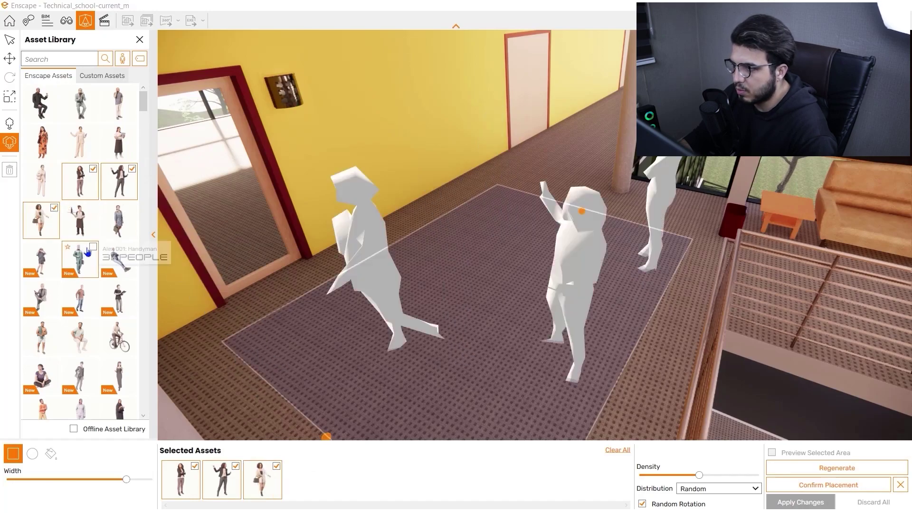
scroll(81, 247, down, 4)
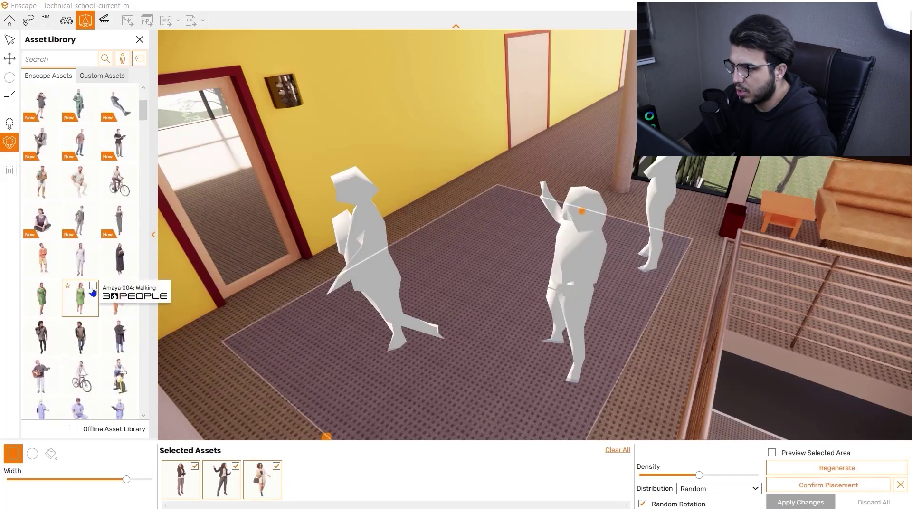
click(92, 286)
scroll(92, 294, down, 2)
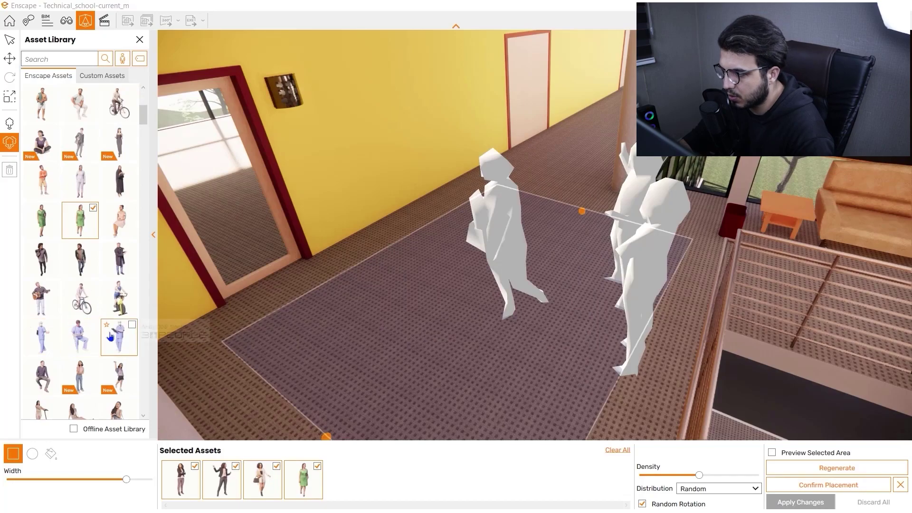
scroll(110, 334, down, 2)
click(91, 287)
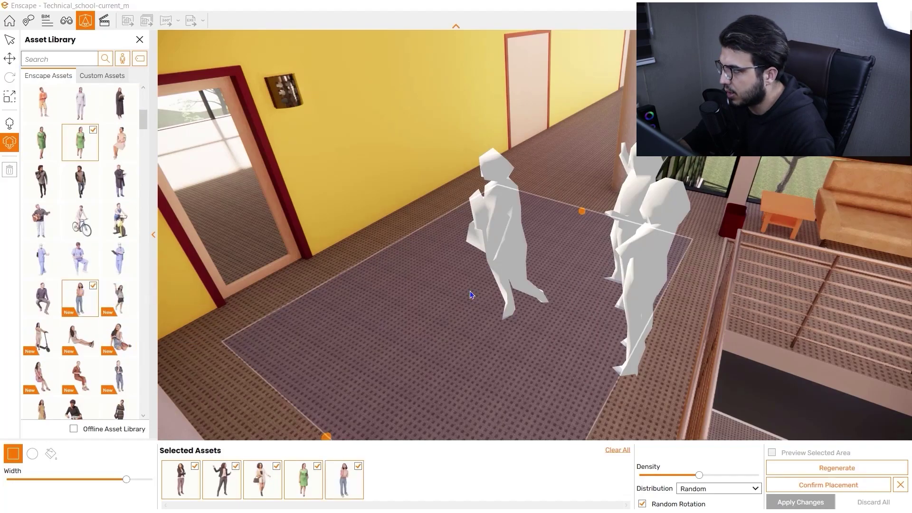
Stretch the placement area farther down the corridor, narrow it to about half width and shift its near end towards the wall
drag(581, 214, 622, 127)
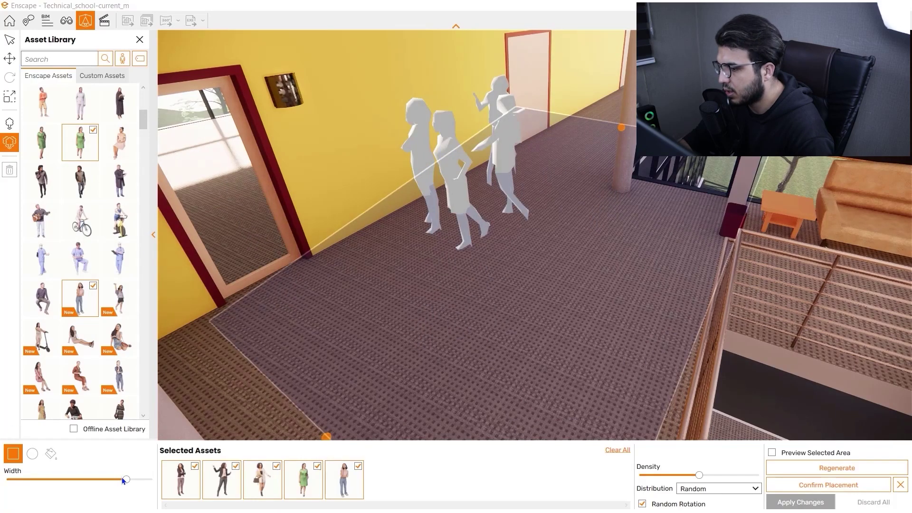
drag(126, 480, 82, 478)
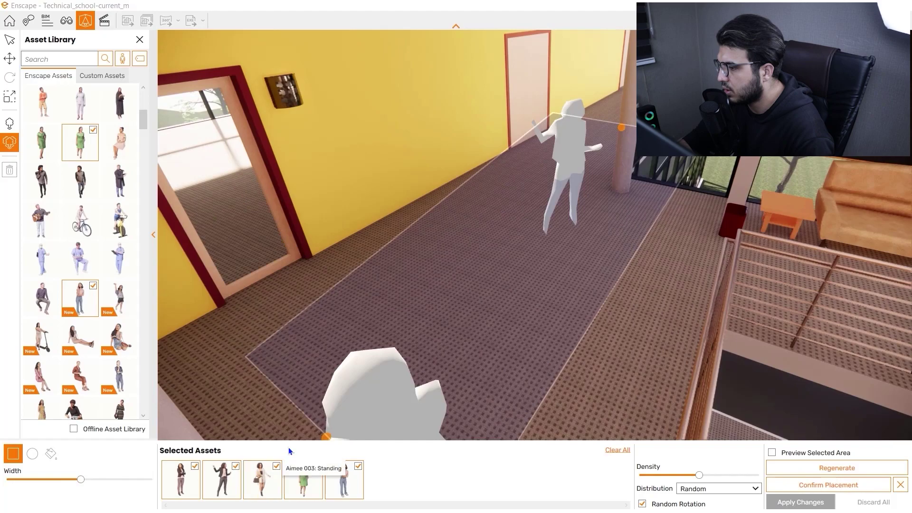
drag(324, 435, 272, 413)
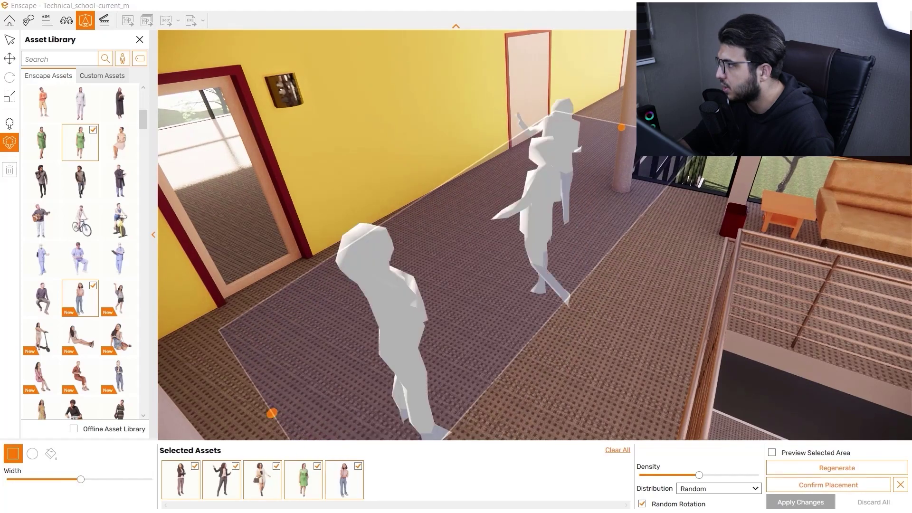
right_drag(624, 127, 608, 152)
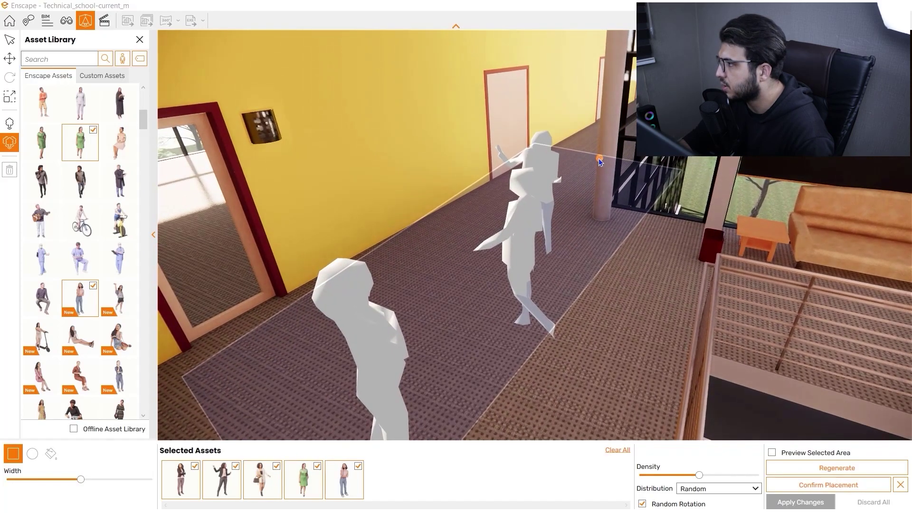
drag(599, 160, 612, 130)
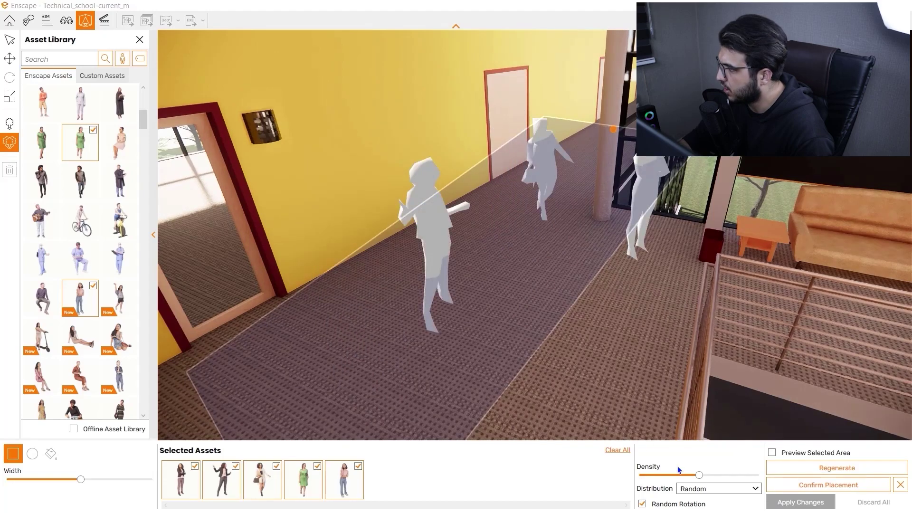
Raise the people density to about two thirds, narrow the area slightly and preview the selected area from across the railing
mouse_move(699, 474)
mouse_down()
mouse_move(729, 475)
mouse_move(716, 475)
mouse_up()
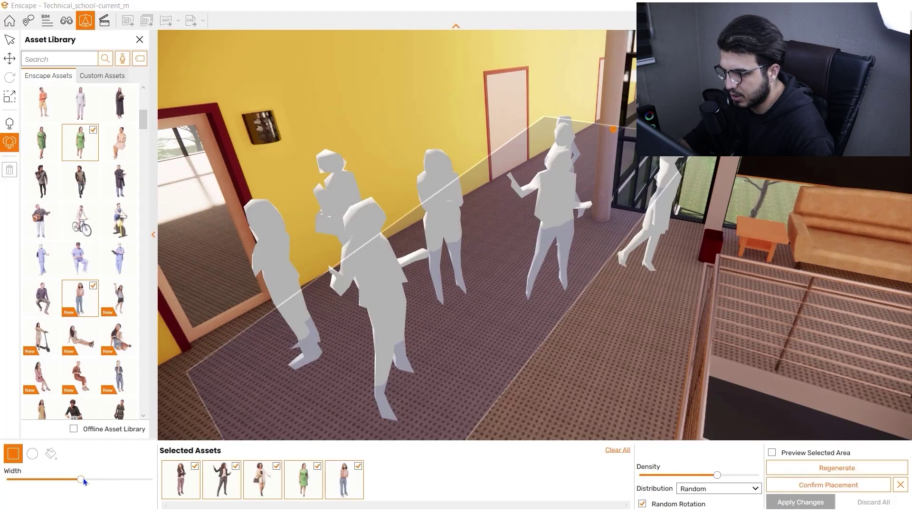
mouse_move(83, 478)
mouse_down()
mouse_move(66, 480)
mouse_move(79, 477)
mouse_up()
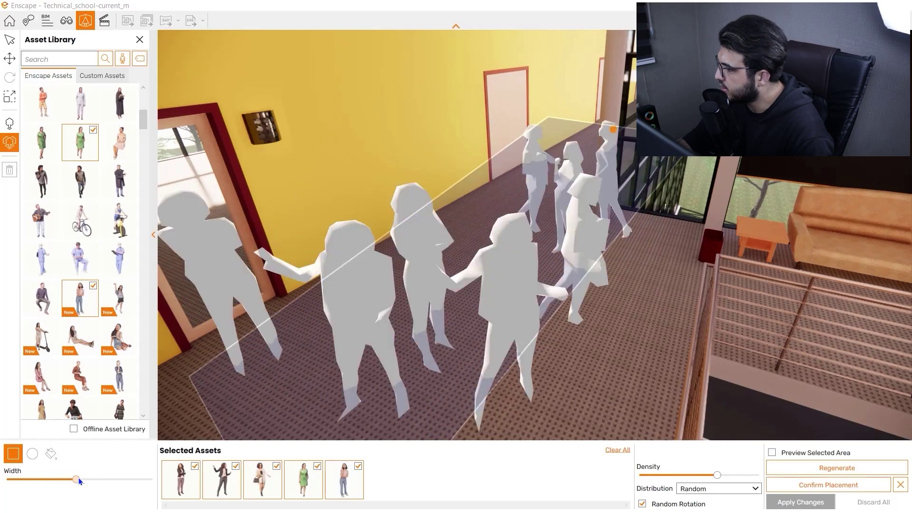
click(771, 452)
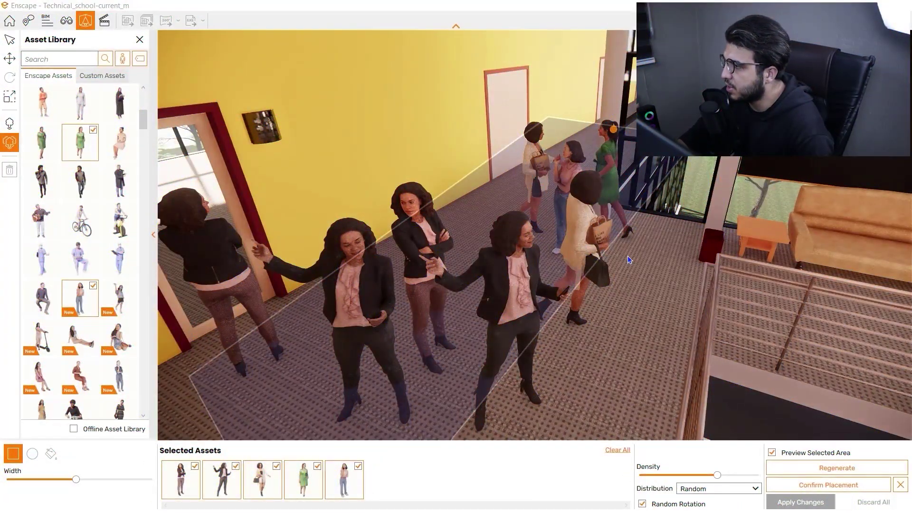
mouse_move(645, 298)
right_down()
mouse_move(579, 290)
mouse_move(594, 276)
mouse_move(579, 266)
mouse_move(446, 268)
mouse_move(494, 280)
mouse_move(579, 270)
mouse_move(664, 285)
mouse_move(651, 291)
right_up()
key(w)
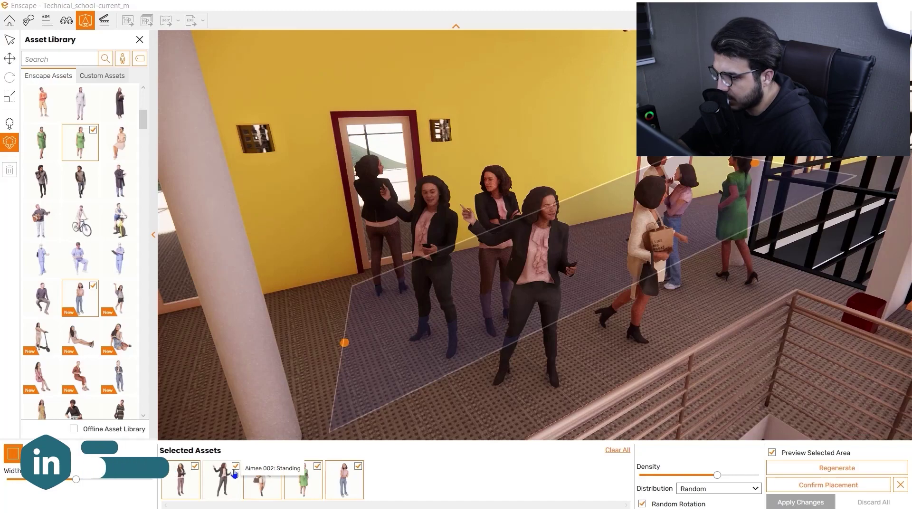
Replace the gesturing woman in the black blazer with the embracing pair's neighbour in a light outfit and the woman carrying a pink bag
click(236, 467)
scroll(105, 314, down, 3)
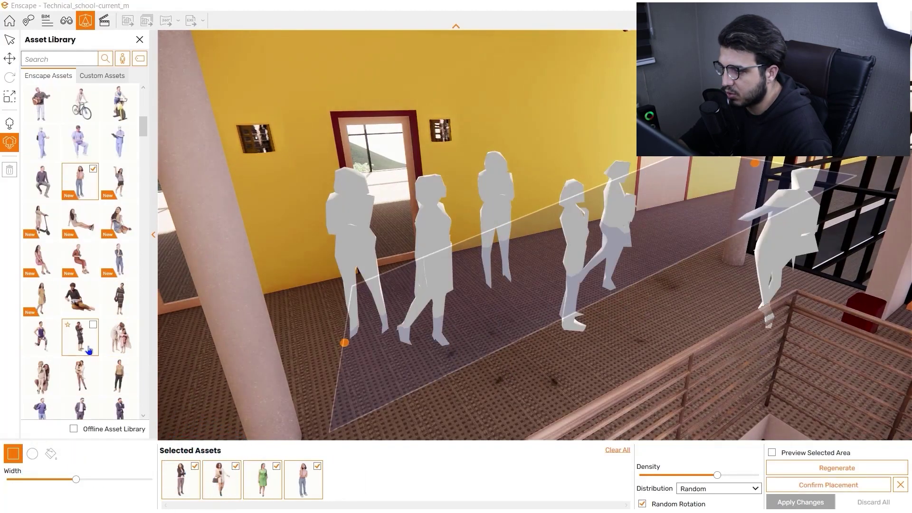
scroll(97, 336, down, 1)
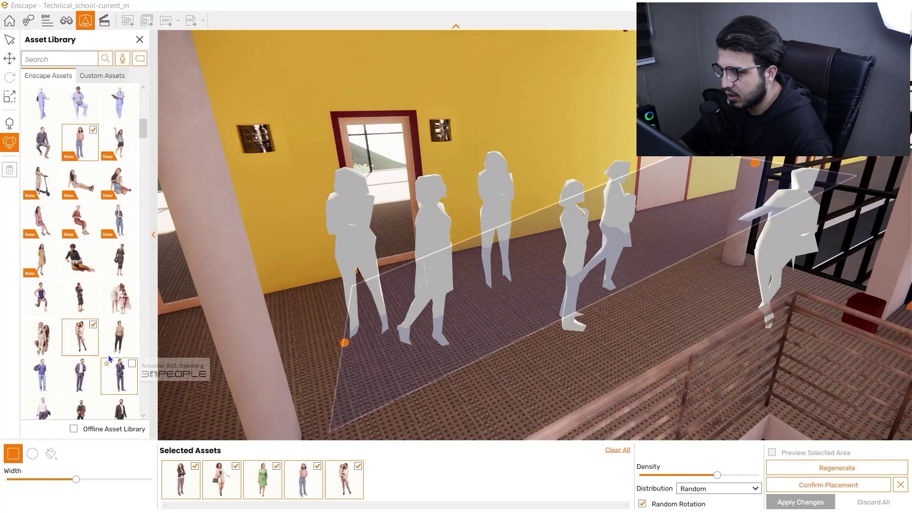
click(94, 326)
scroll(95, 328, down, 6)
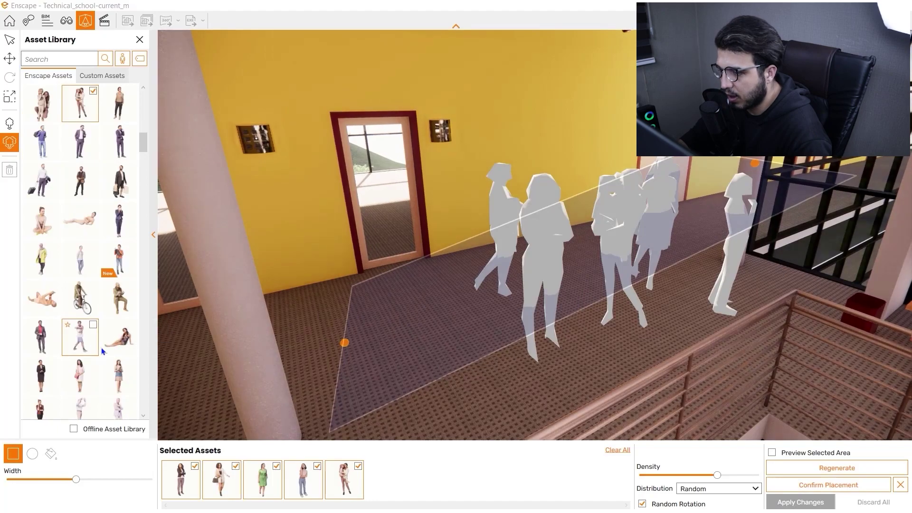
scroll(95, 354, down, 1)
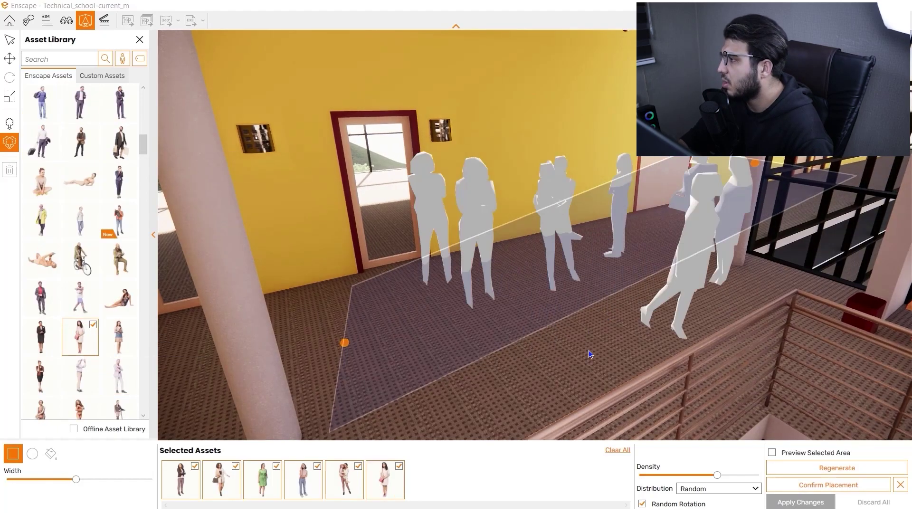
Pull the far end of the placement area back along the corridor so it stops beside the round column
drag(590, 354, 622, 355)
key(w)
right_drag(595, 137, 601, 143)
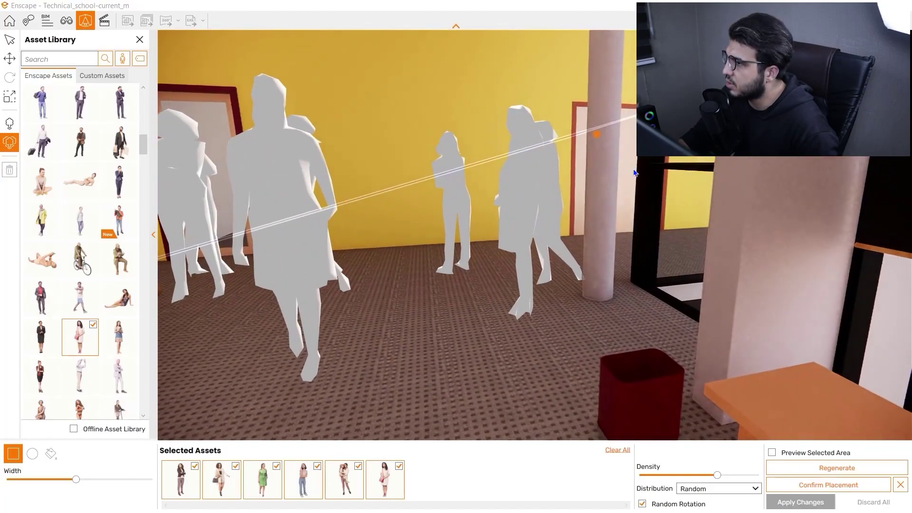
drag(597, 137, 555, 271)
scroll(555, 271, down, 5)
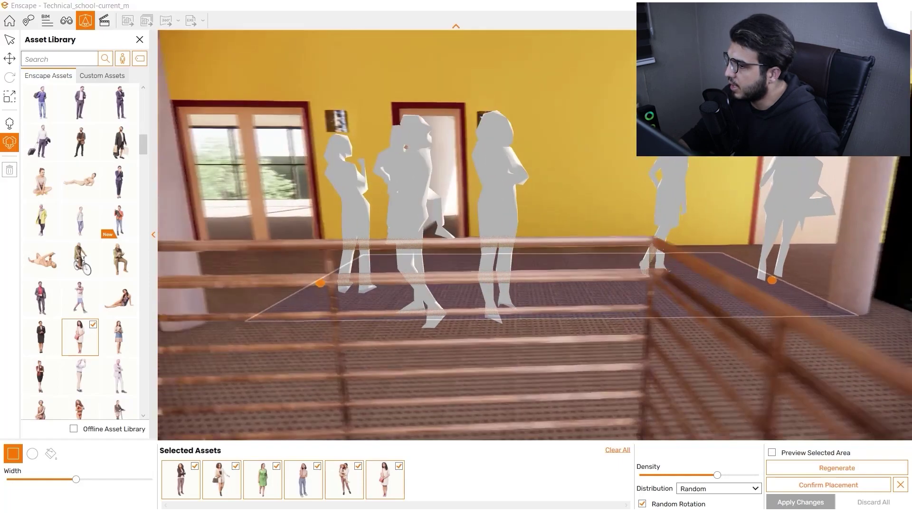
right_drag(554, 270, 568, 306)
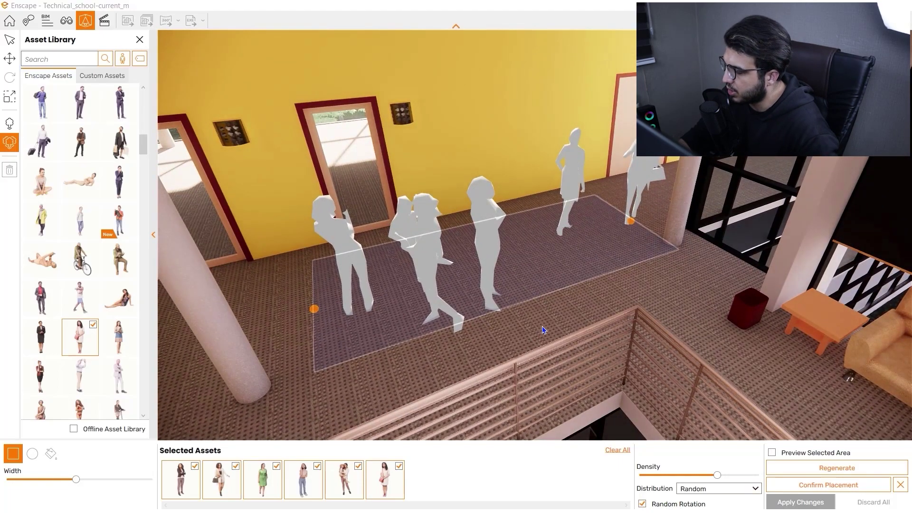
Turn off Random Rotation for the people and adjust the view of the far end of the placement area
key(w)
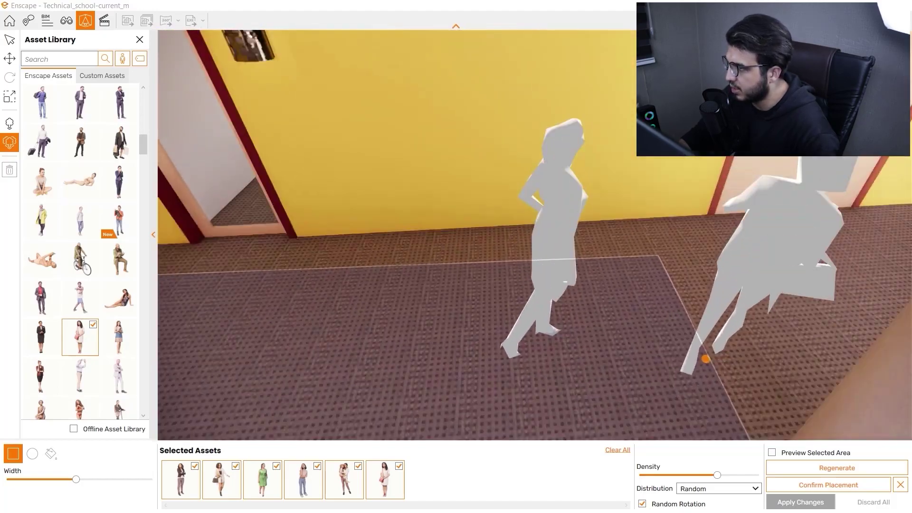
scroll(603, 311, down, 4)
drag(602, 312, 667, 392)
scroll(582, 307, up, 4)
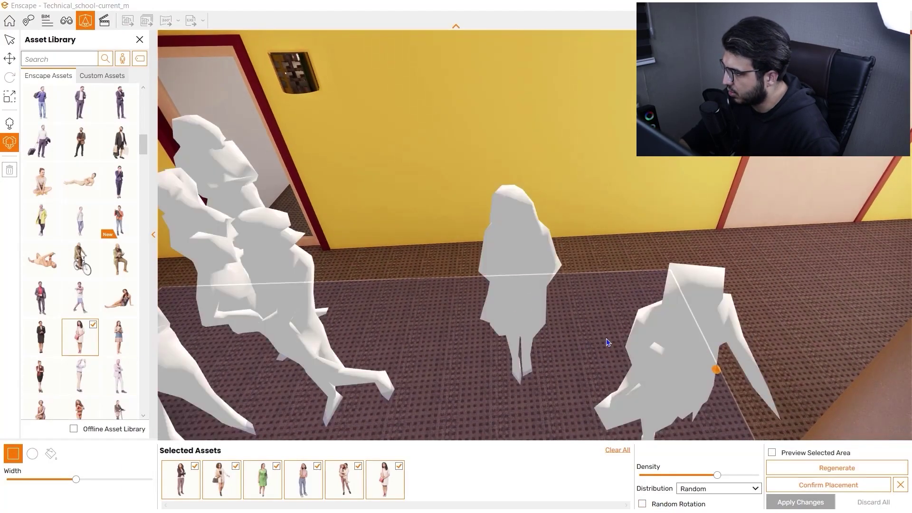
Check the group of people from the front, confirm the placement and apply the changes
scroll(608, 342, down, 3)
right_drag(608, 342, 558, 299)
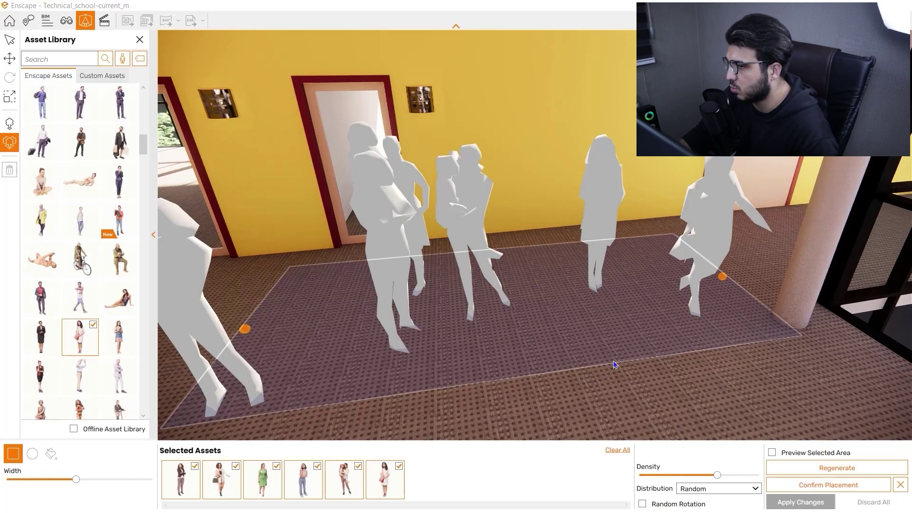
drag(652, 333, 567, 333)
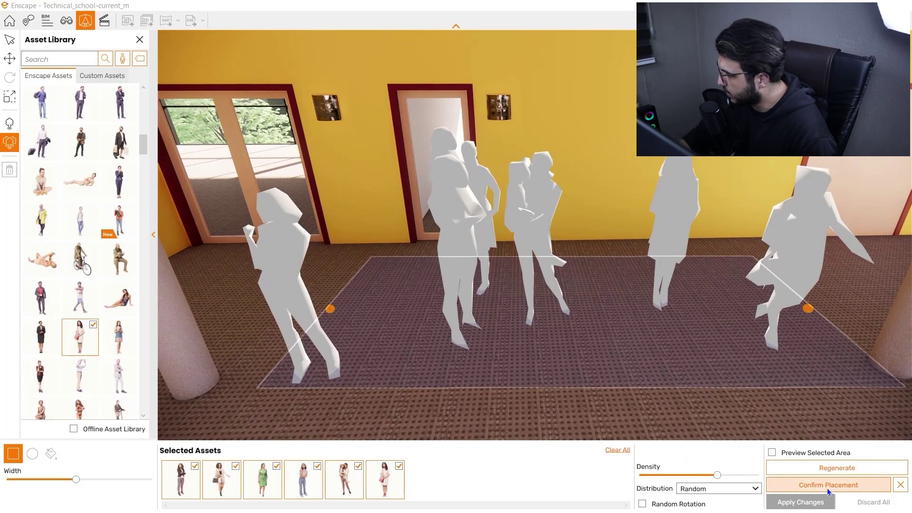
click(816, 502)
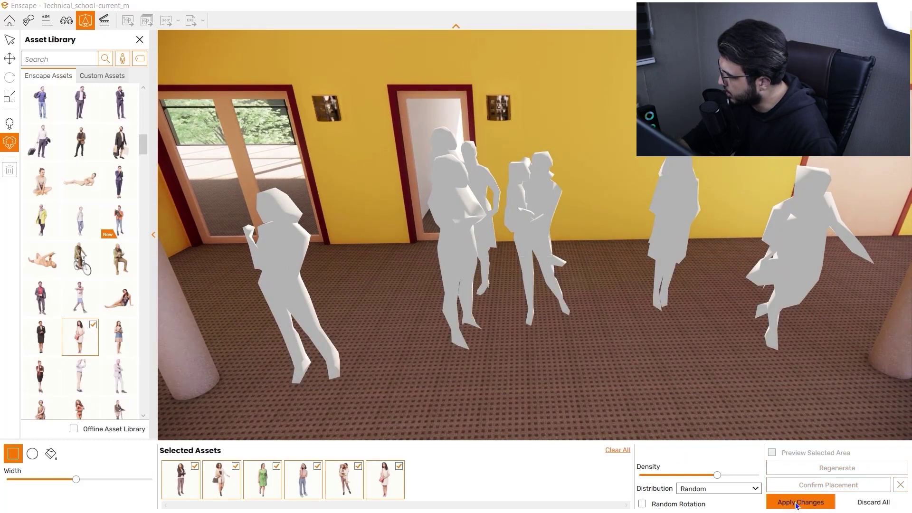
Apply the placed corridor people and switch the multi-asset placement area to a circular shape
click(797, 503)
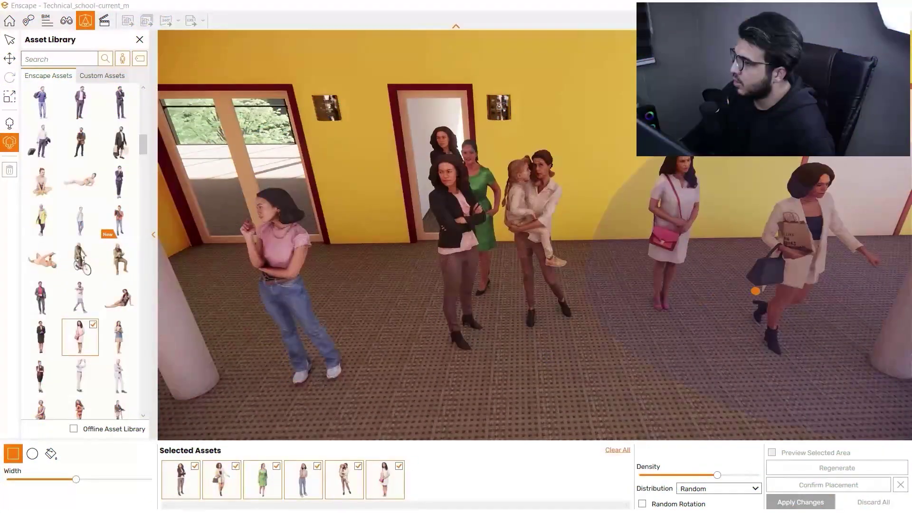
scroll(693, 288, down, 4)
scroll(693, 288, down, 4)
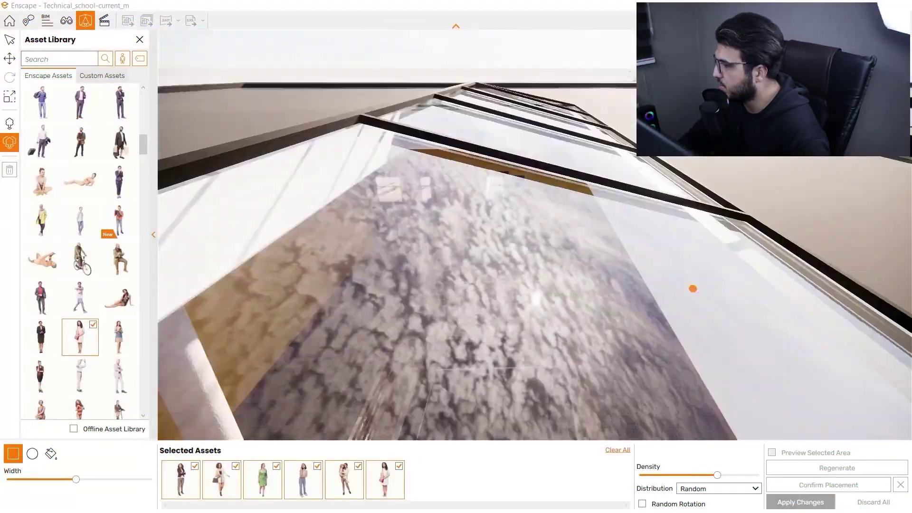
scroll(692, 217, down, 5)
scroll(692, 217, down, 3)
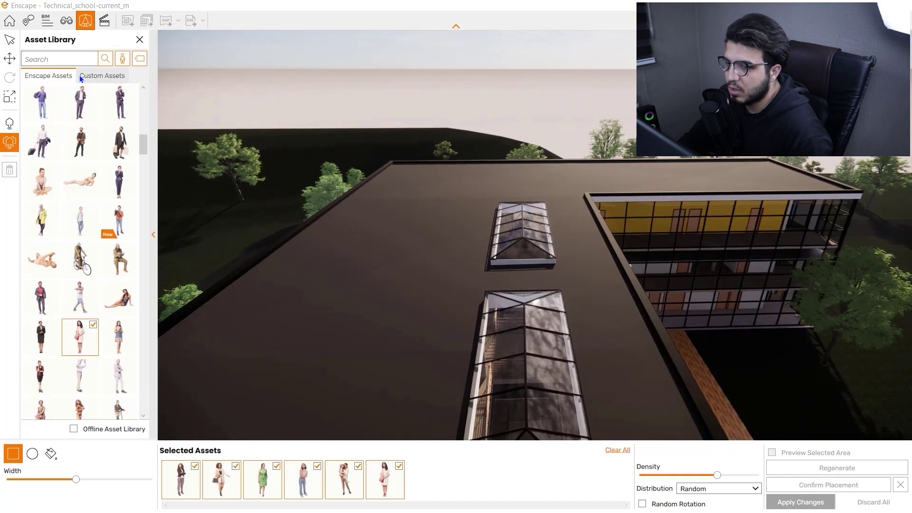
click(35, 455)
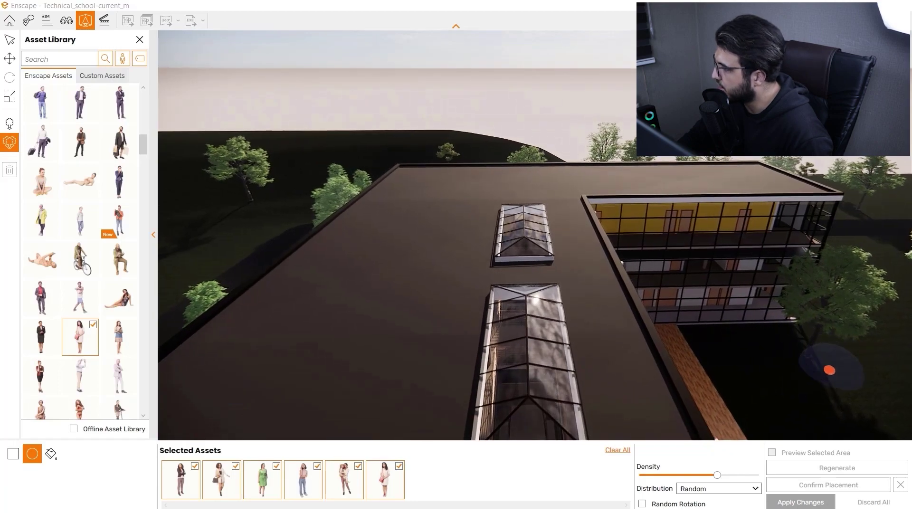
click(735, 354)
key(Escape)
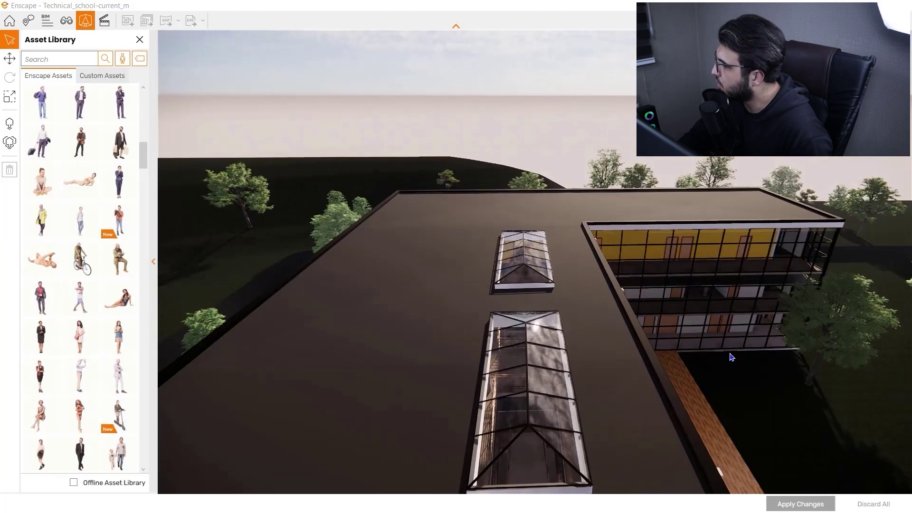
Define a circular multi-asset placement area for the six selected women on the wooden floor in front of the glazed wall
key(w)
drag(732, 357, 428, 401)
key(w)
scroll(719, 350, down, 3)
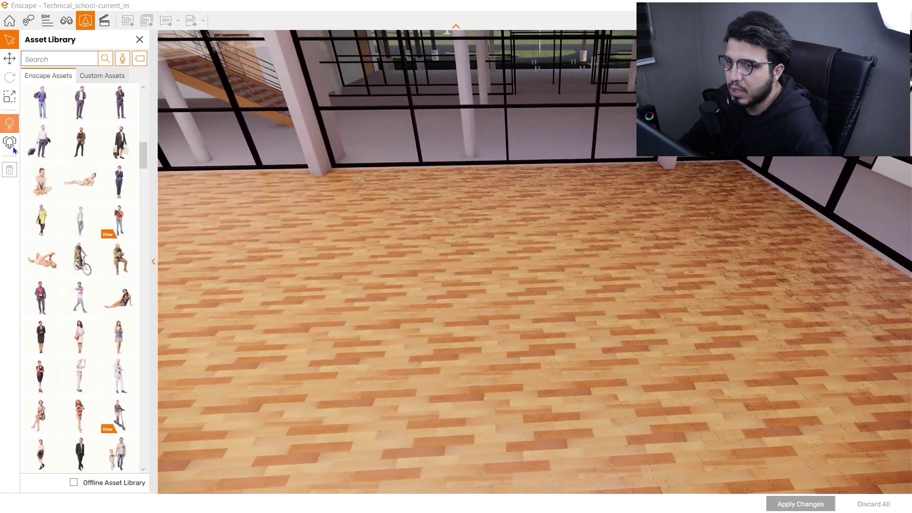
click(12, 146)
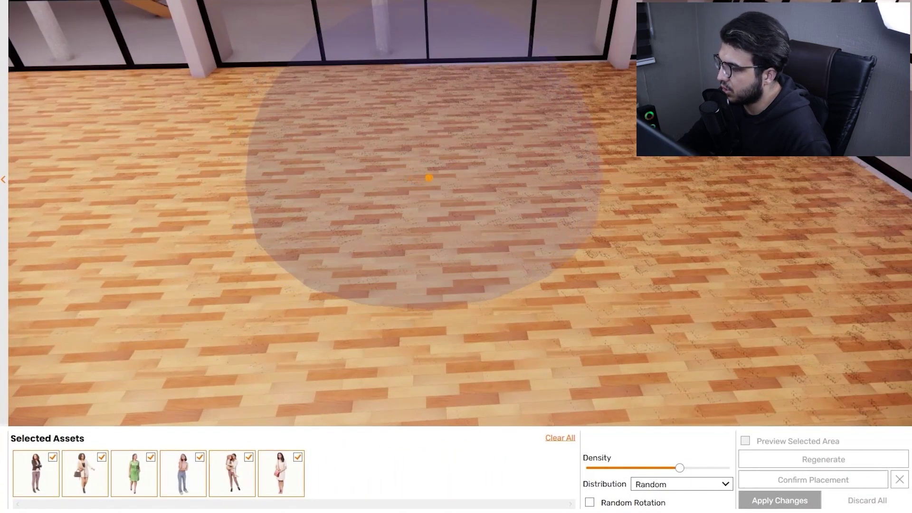
click(443, 180)
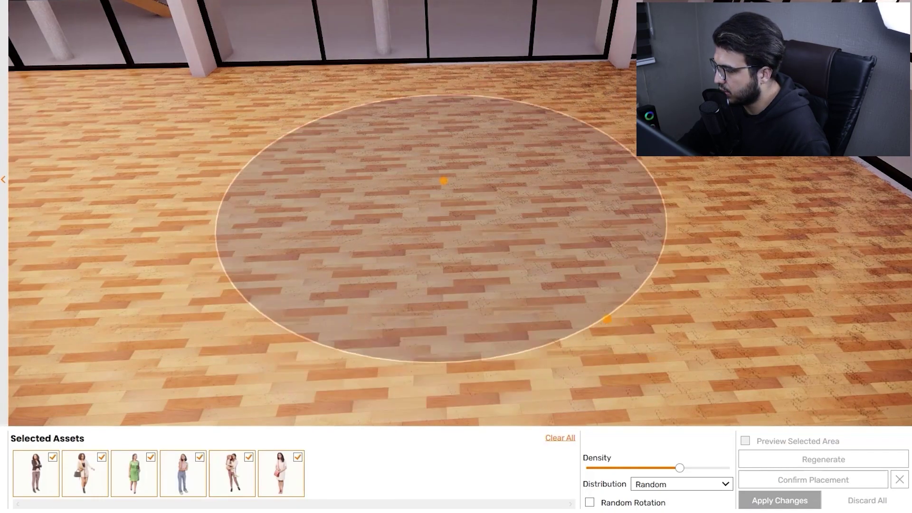
click(643, 336)
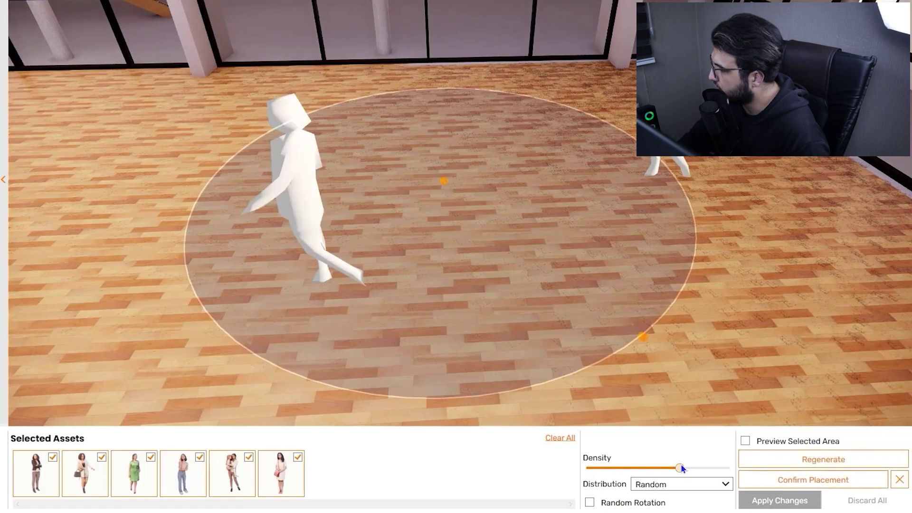
Raise the density of the people in the circle to near its maximum and turn on Random Rotation
drag(682, 468, 720, 471)
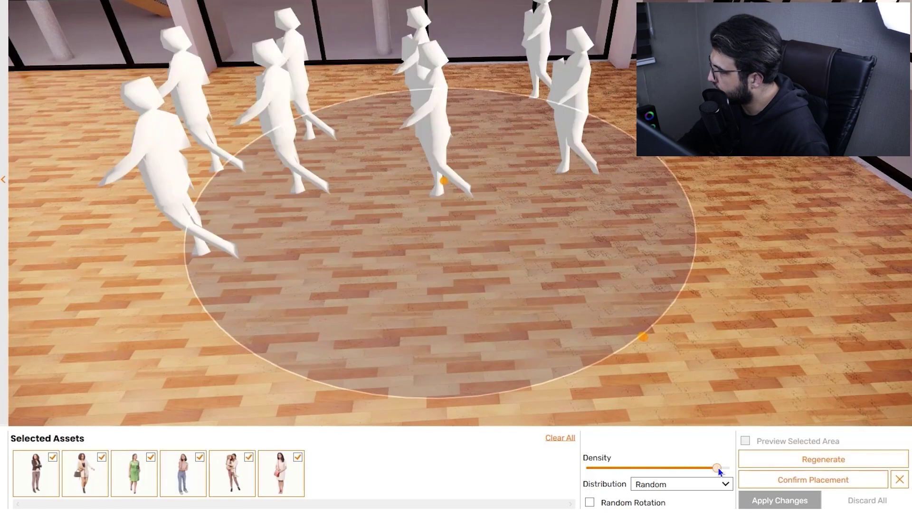
click(628, 502)
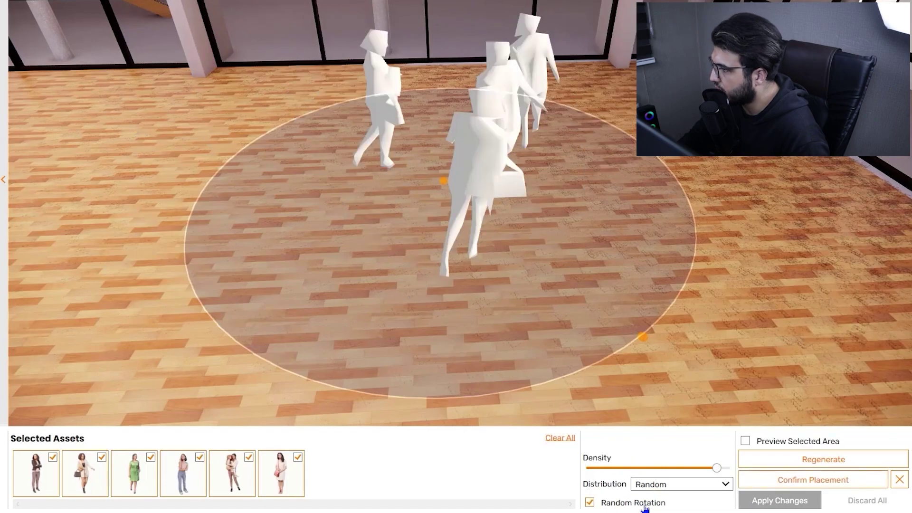
Try the Jitter distribution for the people in the circle and set the distribution to Uniform
click(668, 489)
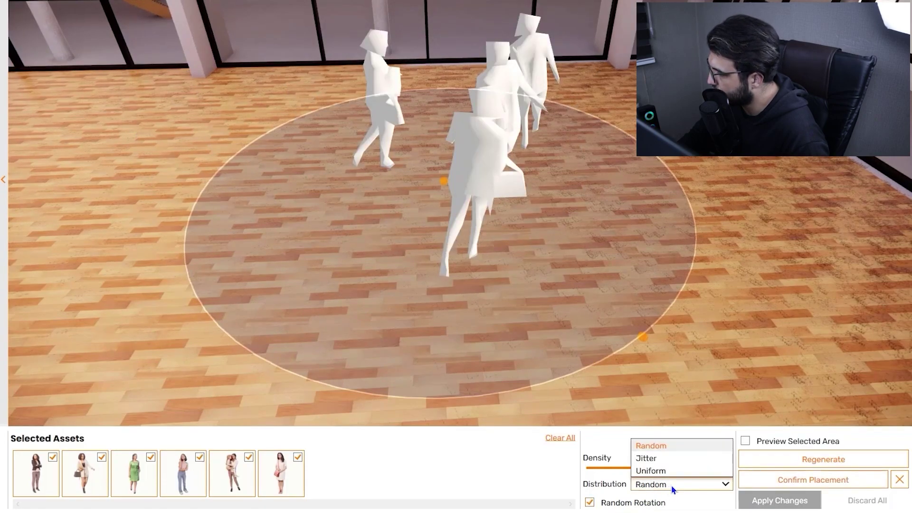
click(669, 459)
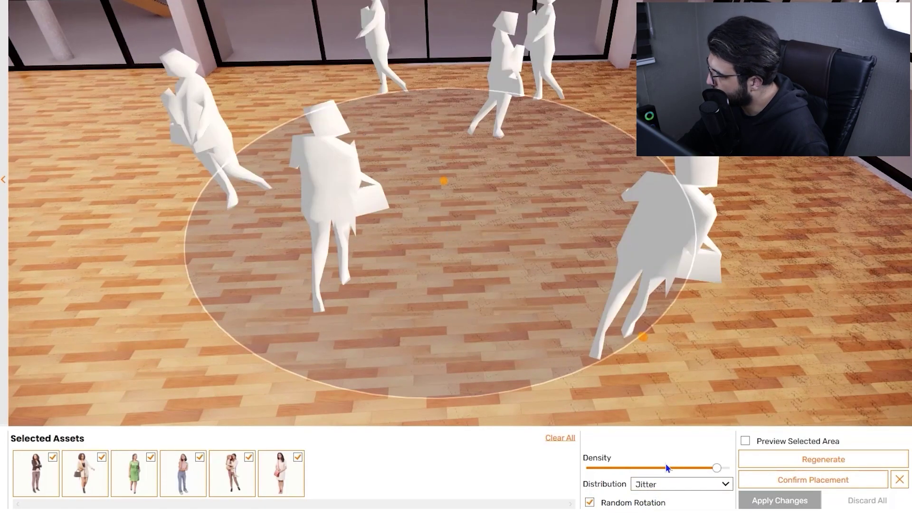
click(664, 488)
click(663, 472)
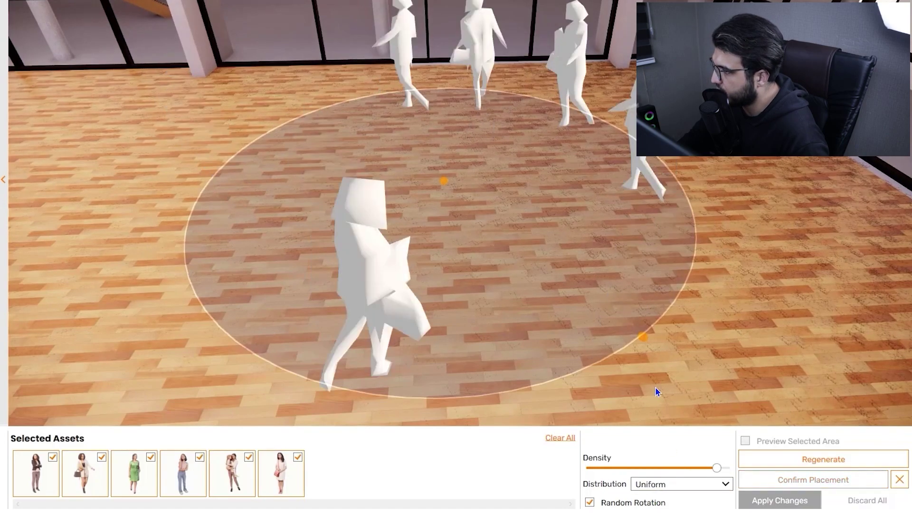
right_drag(770, 301, 743, 300)
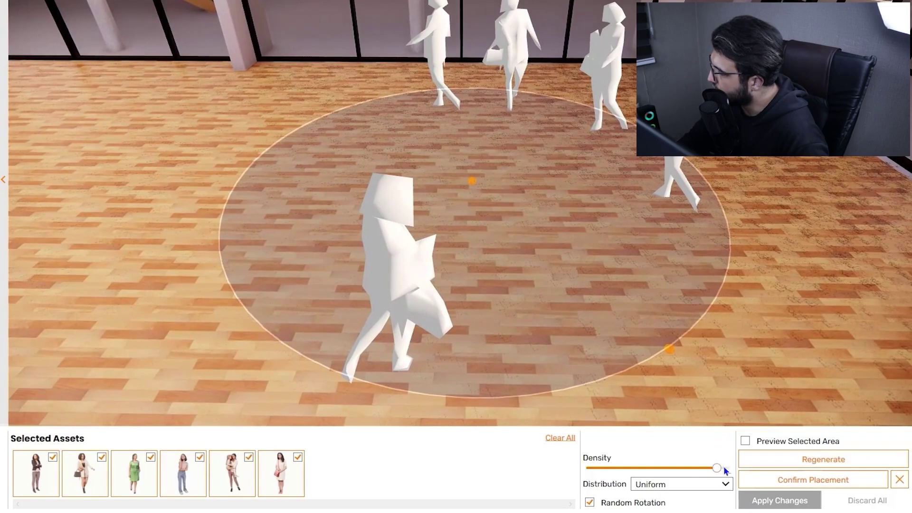